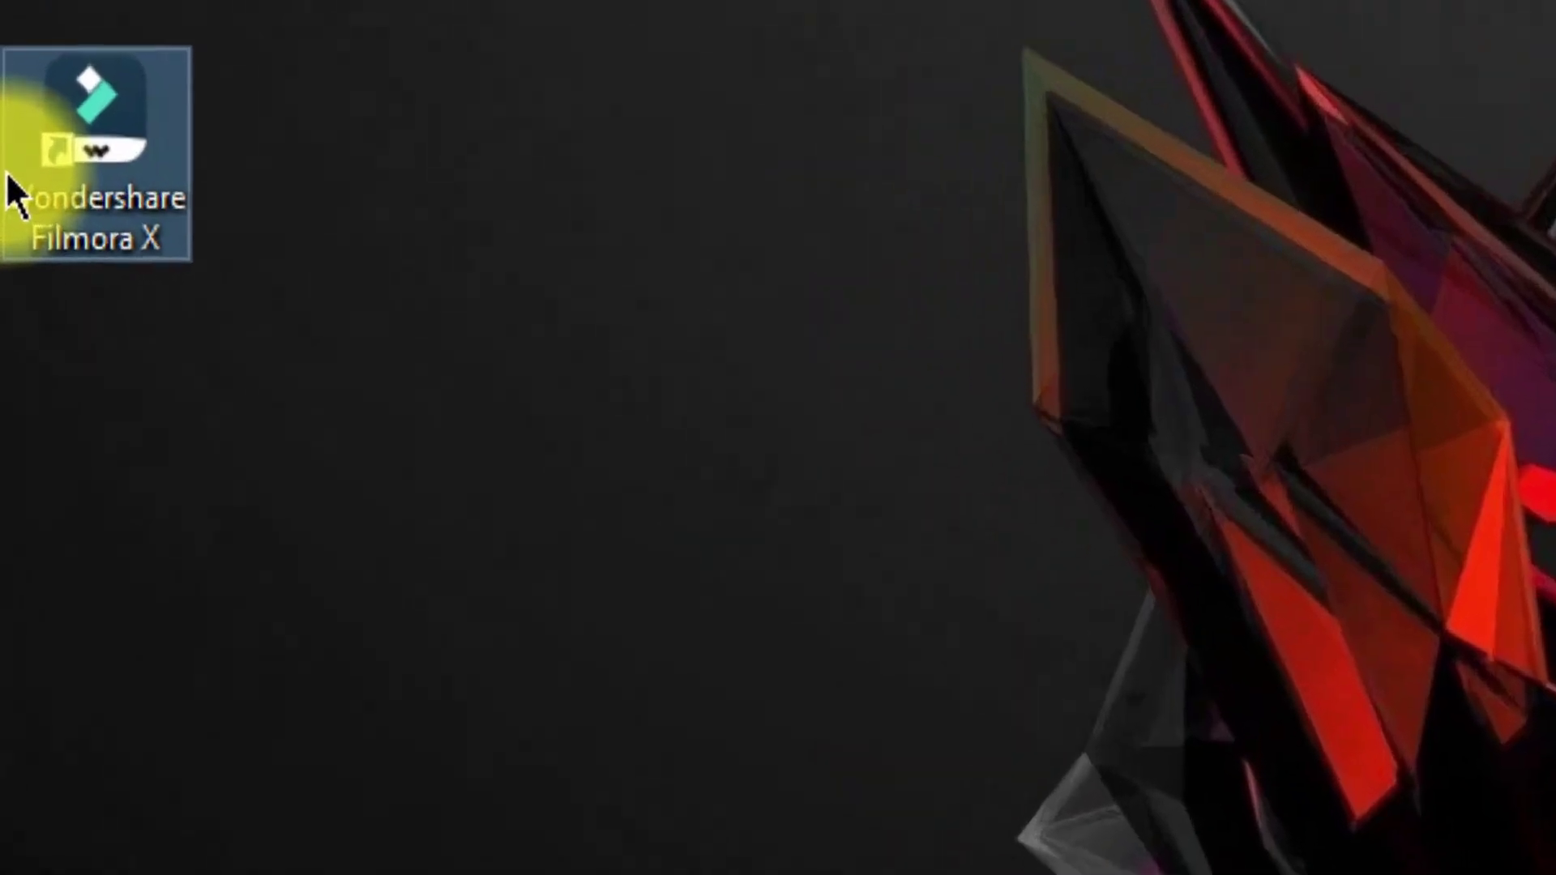
Step: Go to Filmora X's install folder and show the Open with choices for runtime_config
right_click(43, 177)
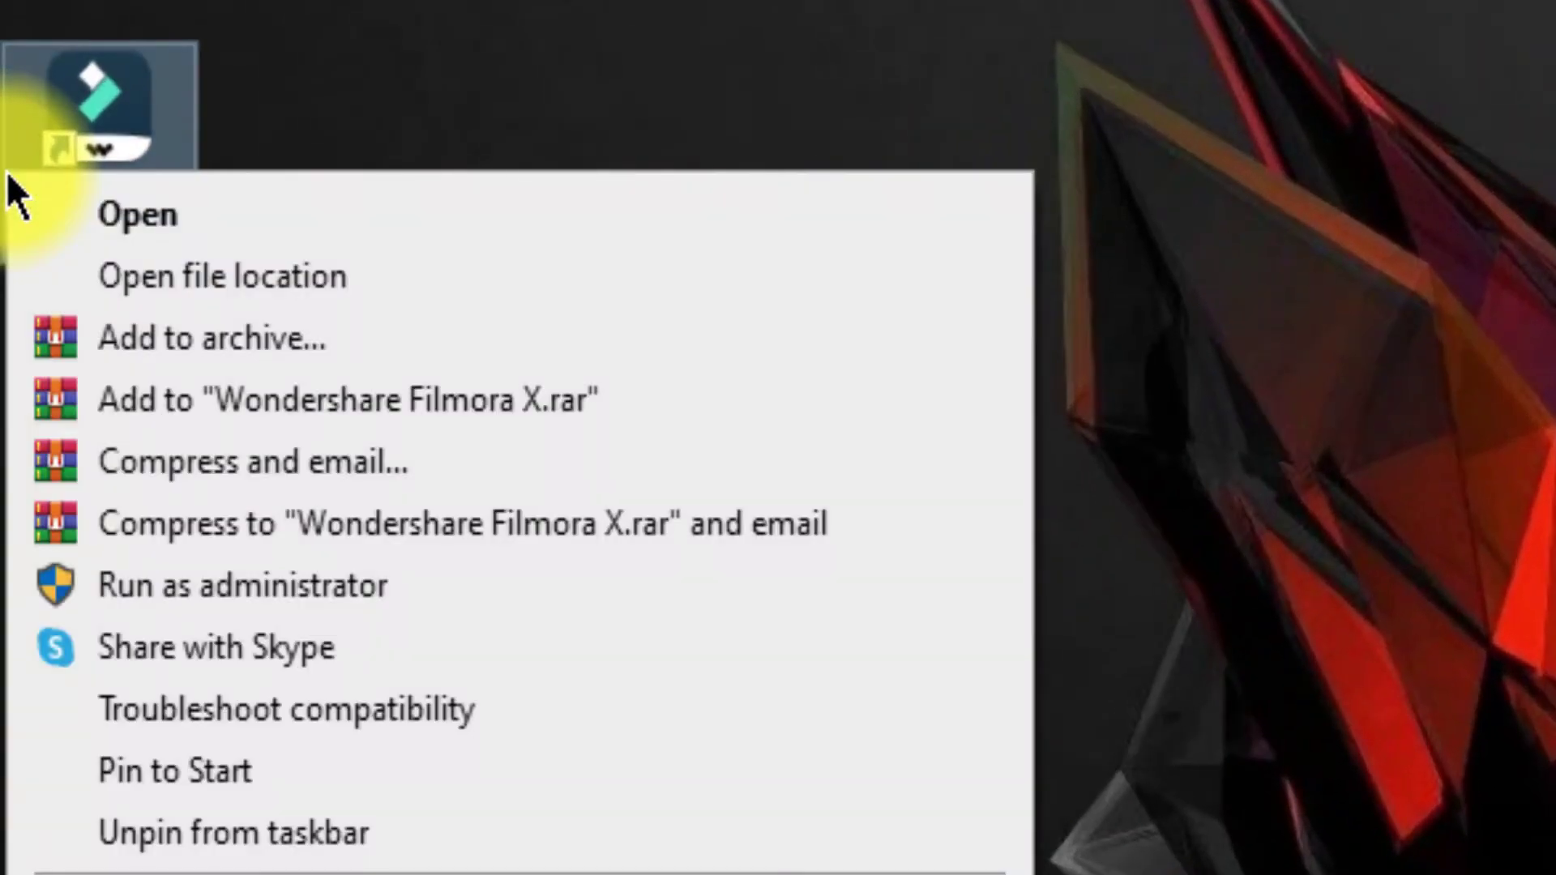
left_click(223, 276)
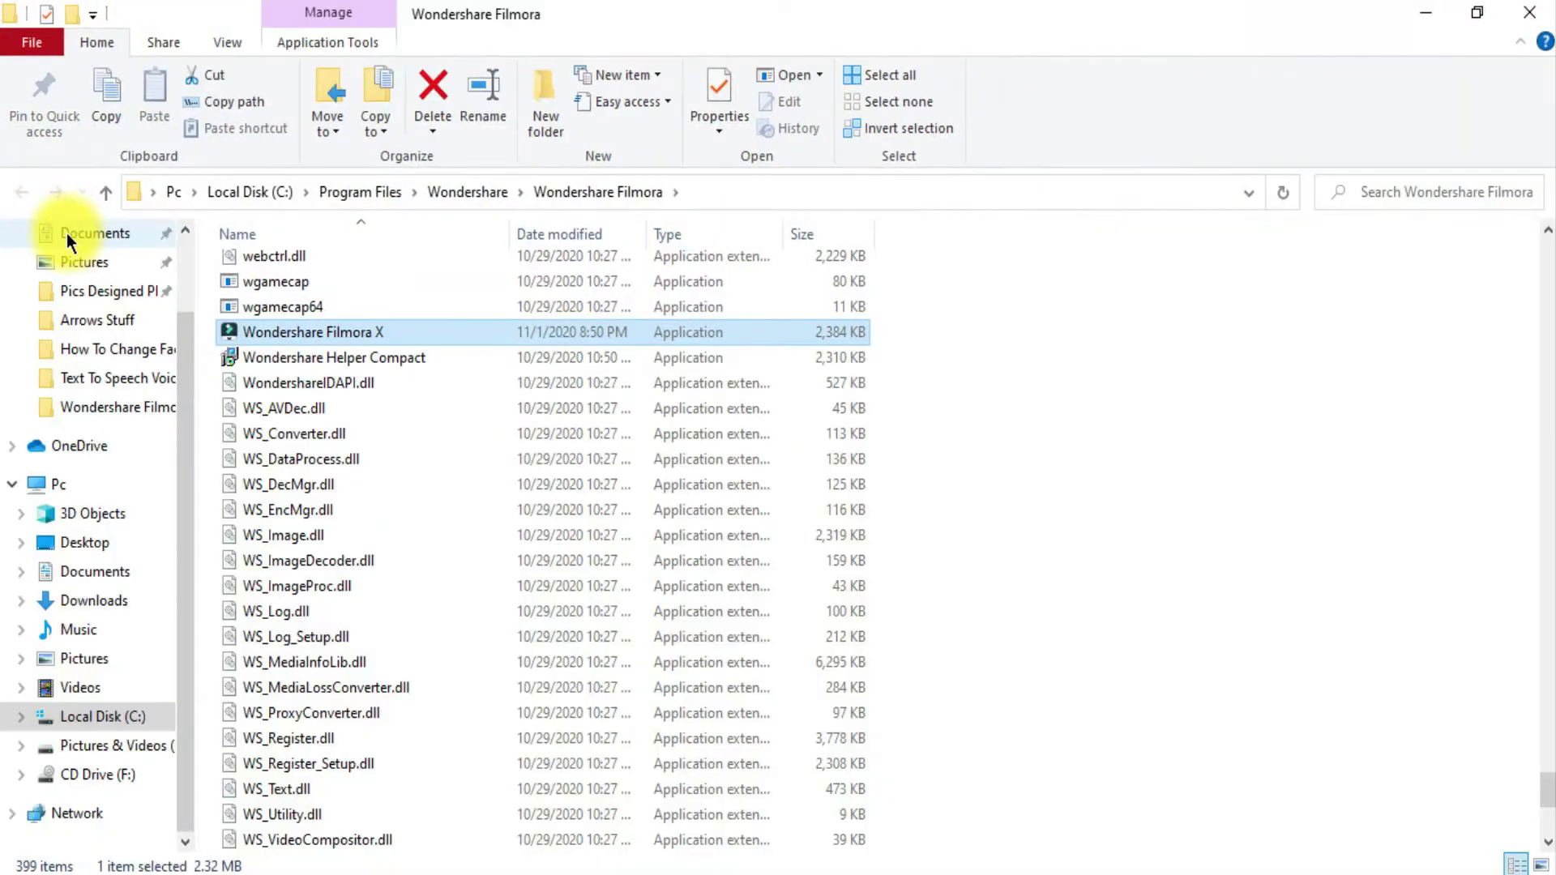
scroll(323, 484, "up", 5)
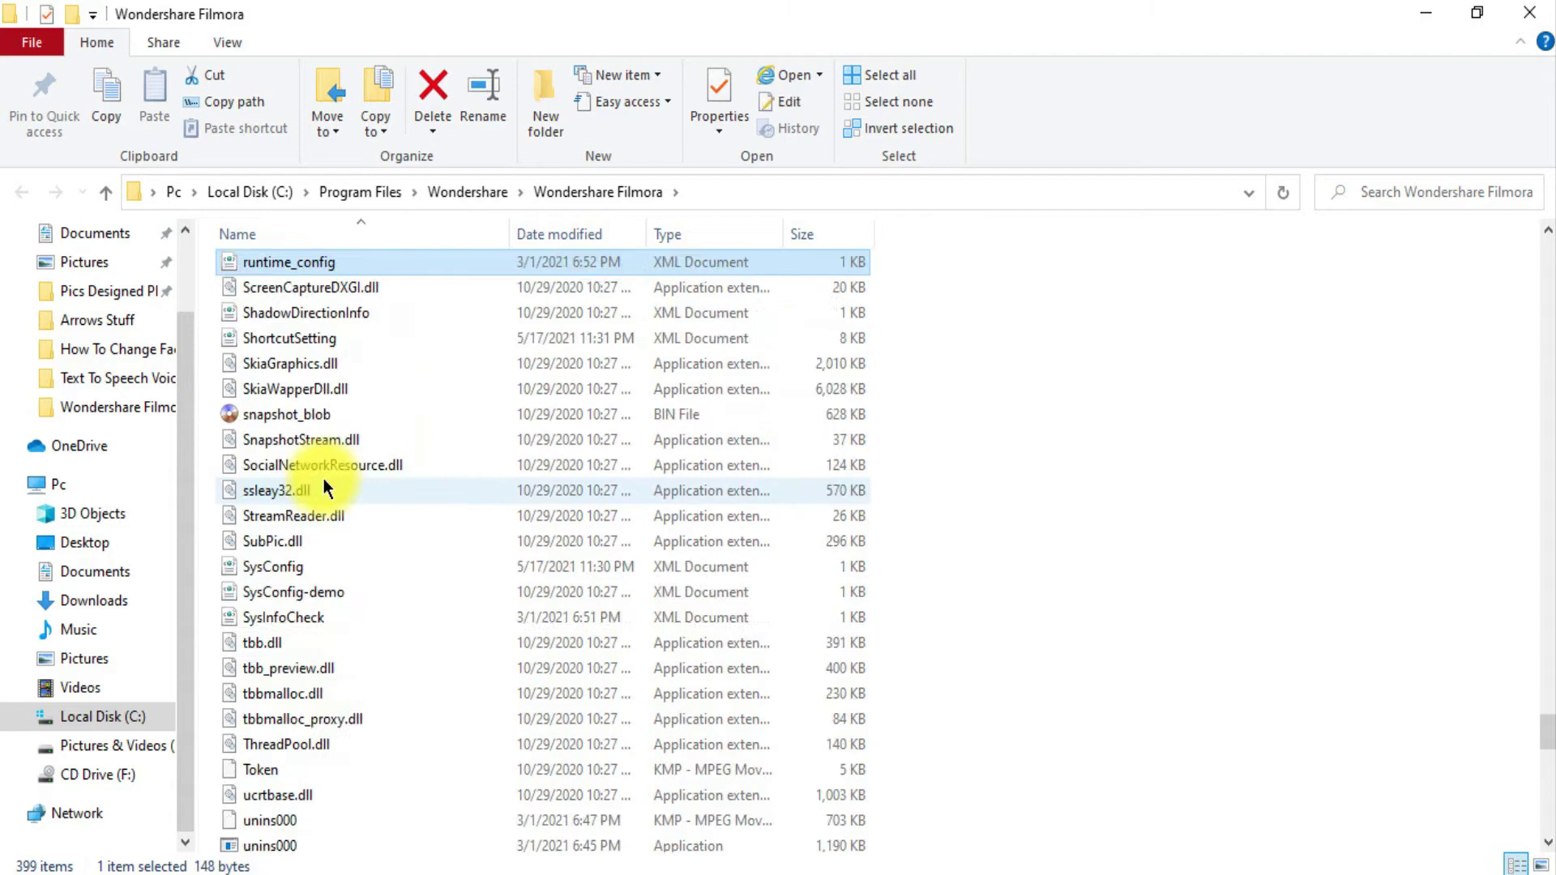
left_click(288, 261)
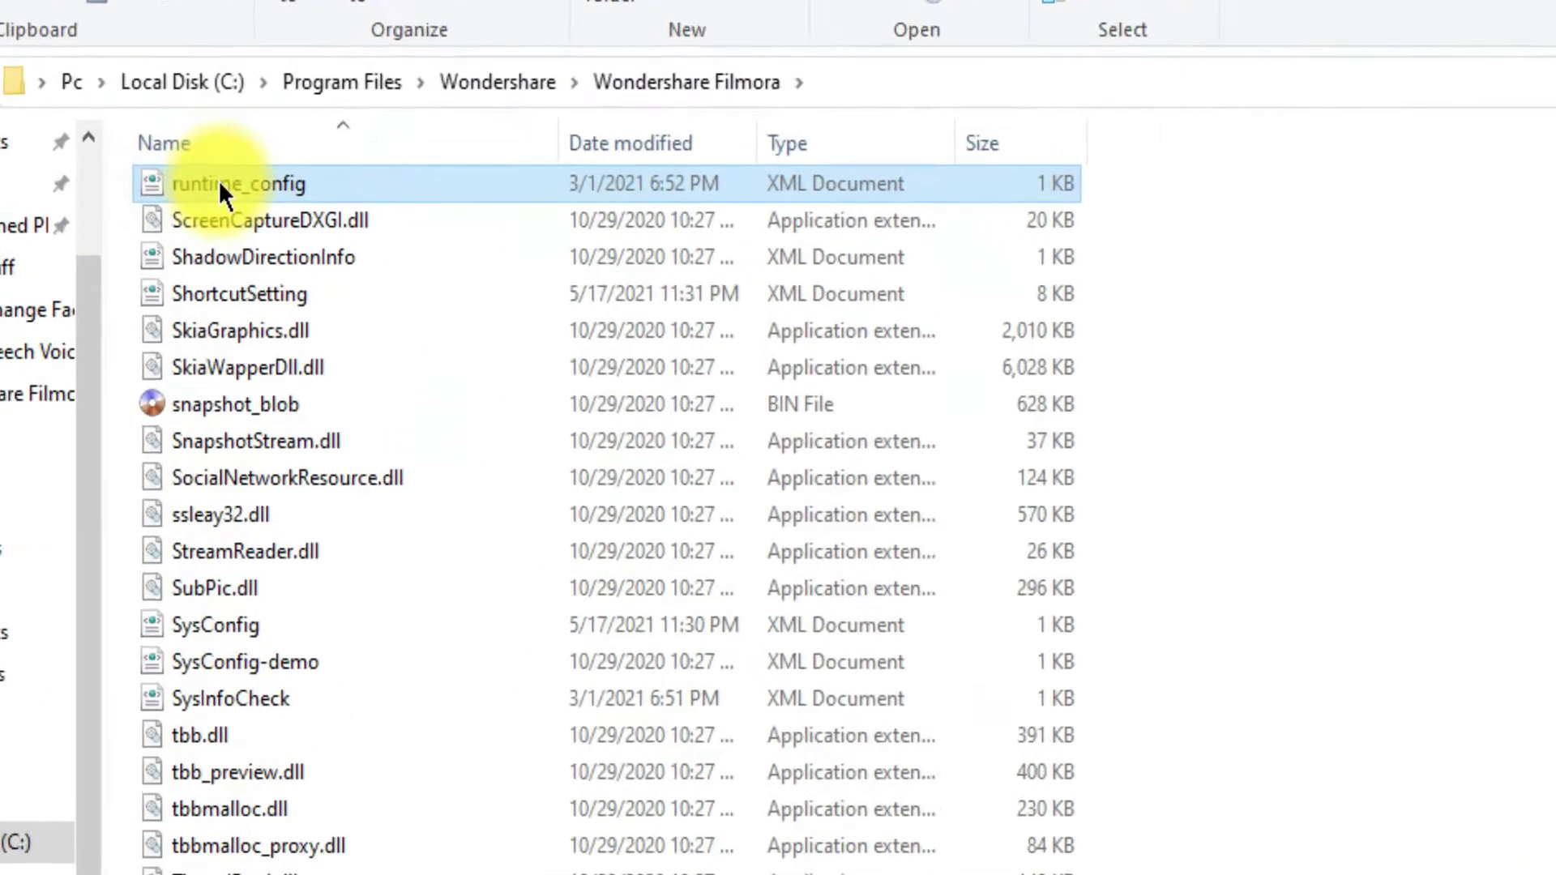
right_click(245, 267)
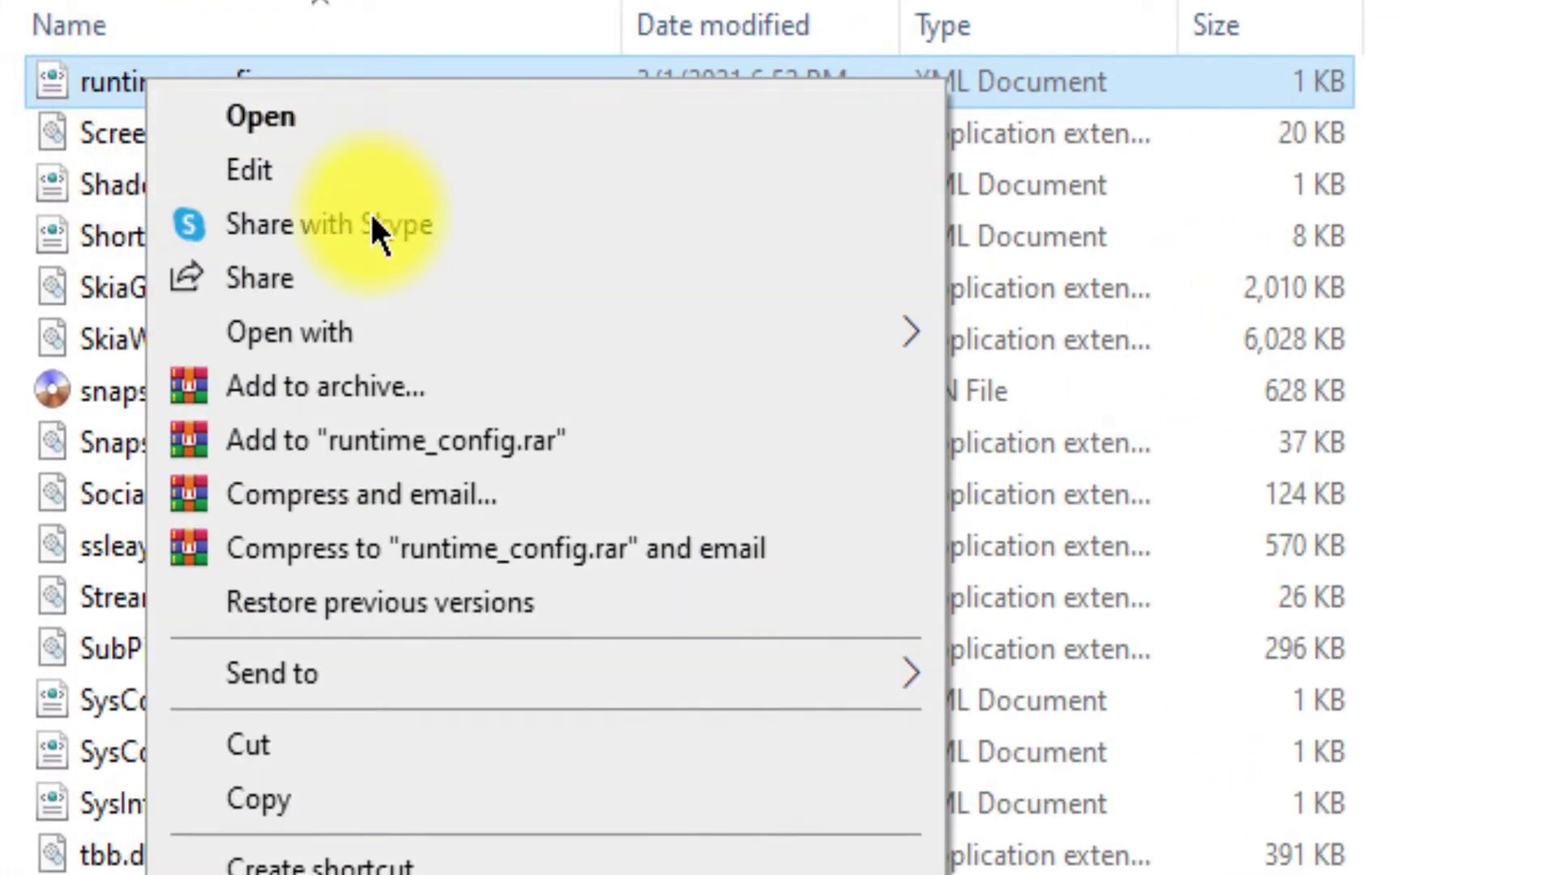
mouse_move(289, 332)
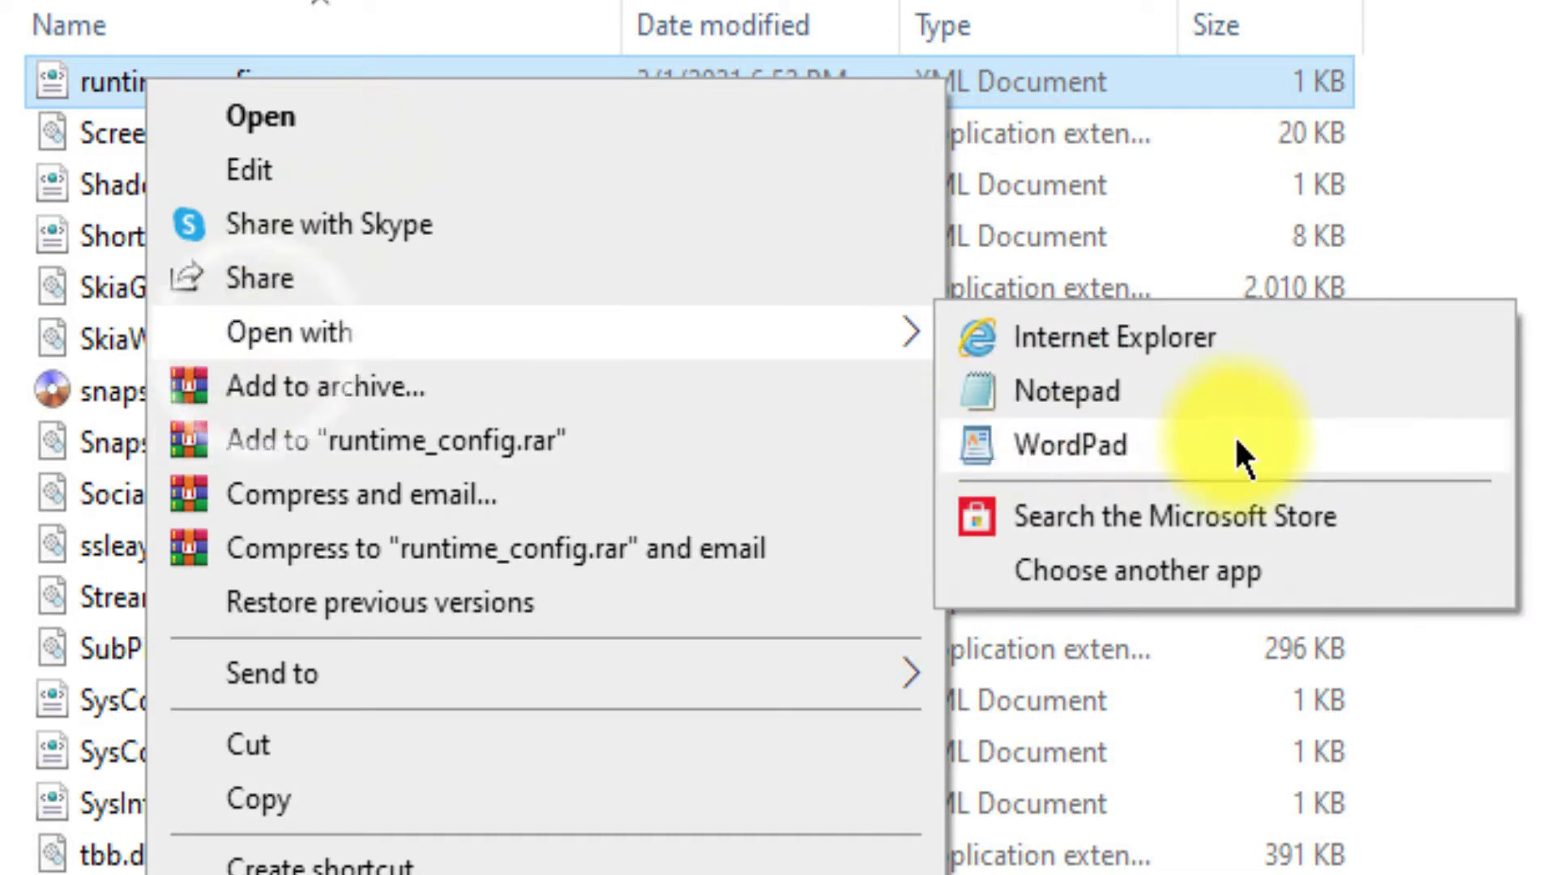
Step: Open runtime_config in Notepad and trim the PerferDevices value down to D3D11
left_click(1065, 393)
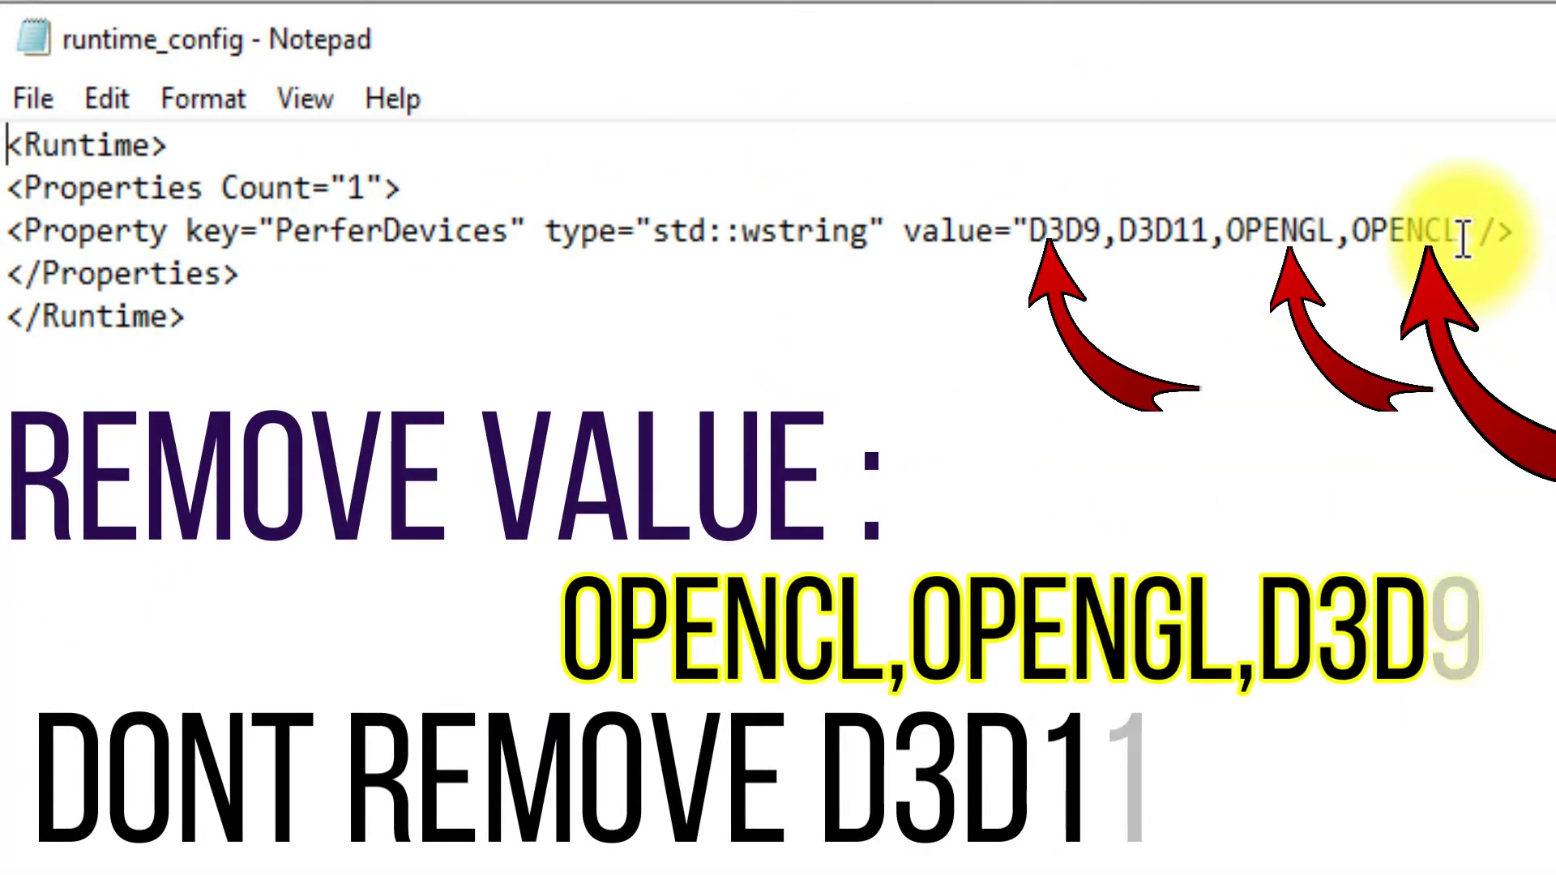
left_click(1460, 232)
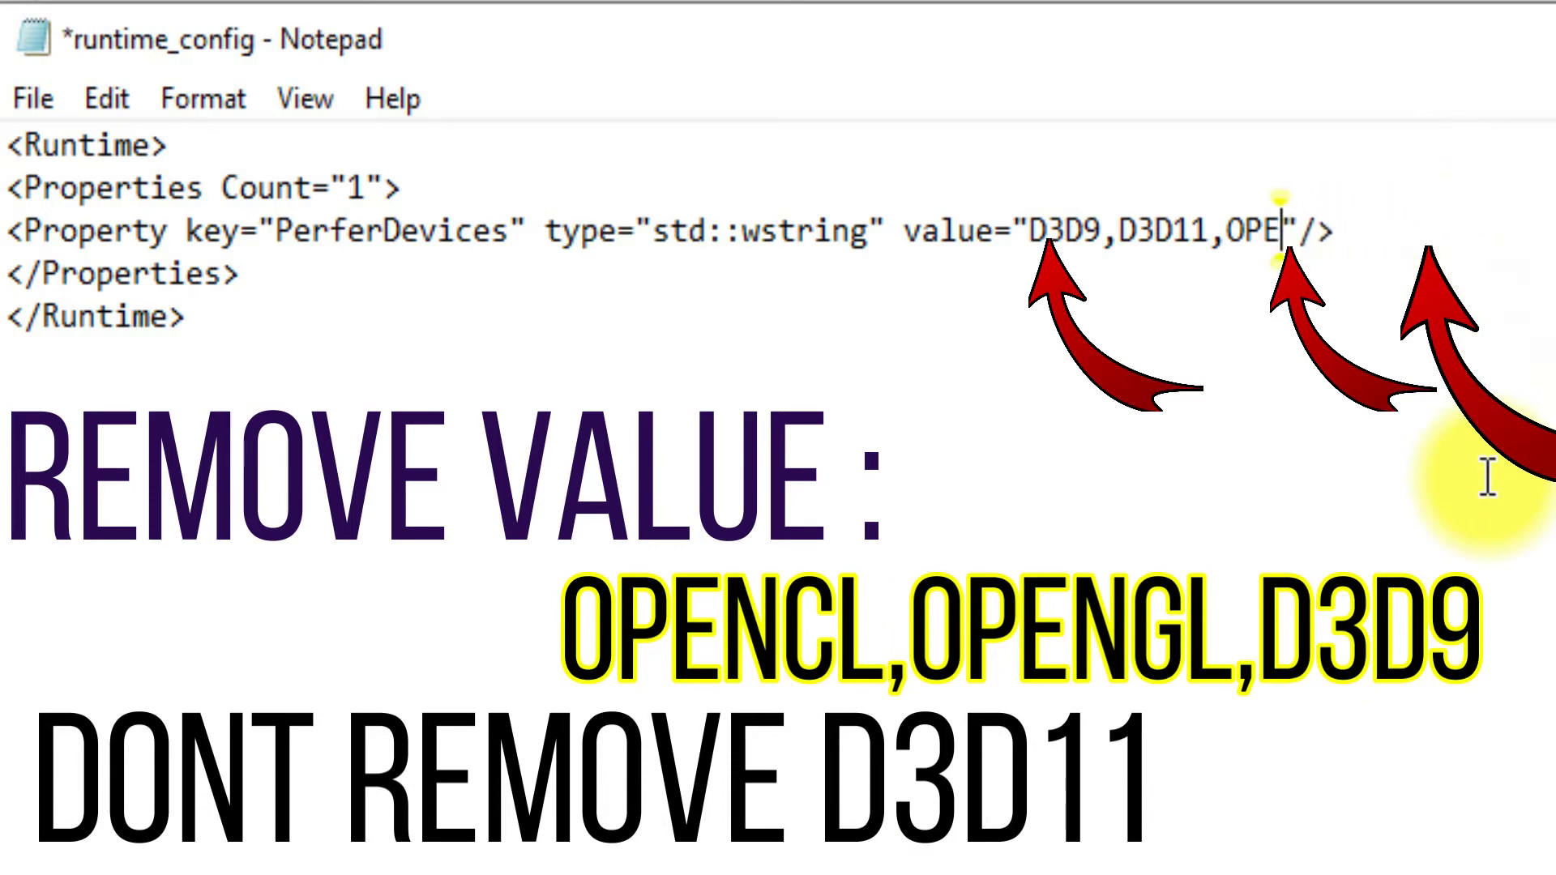
key("BackSpace")
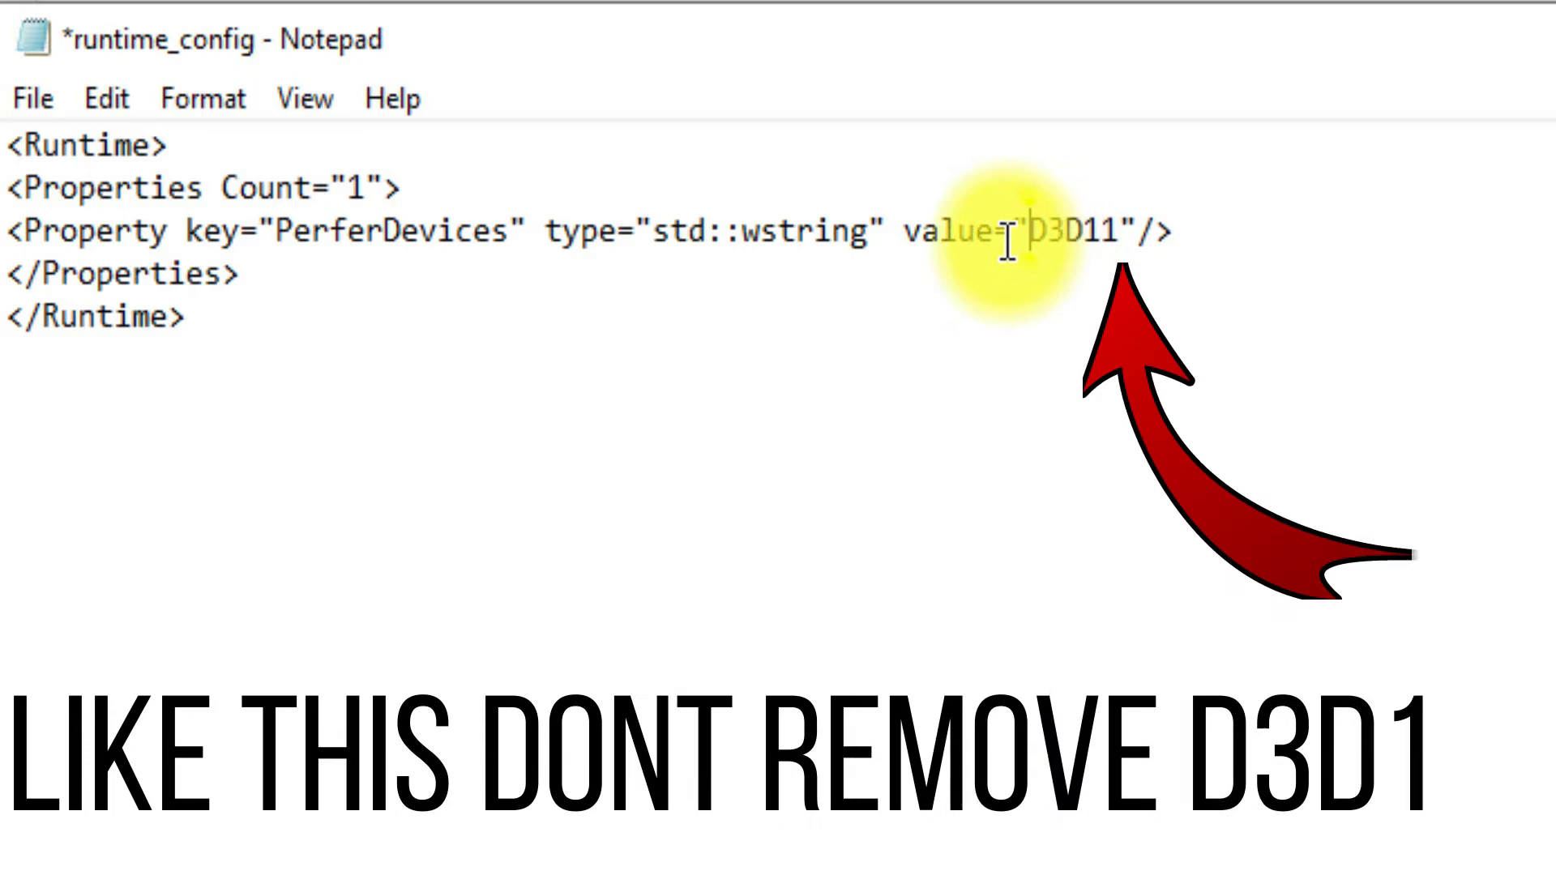
left_click_drag(1013, 231, 1170, 231)
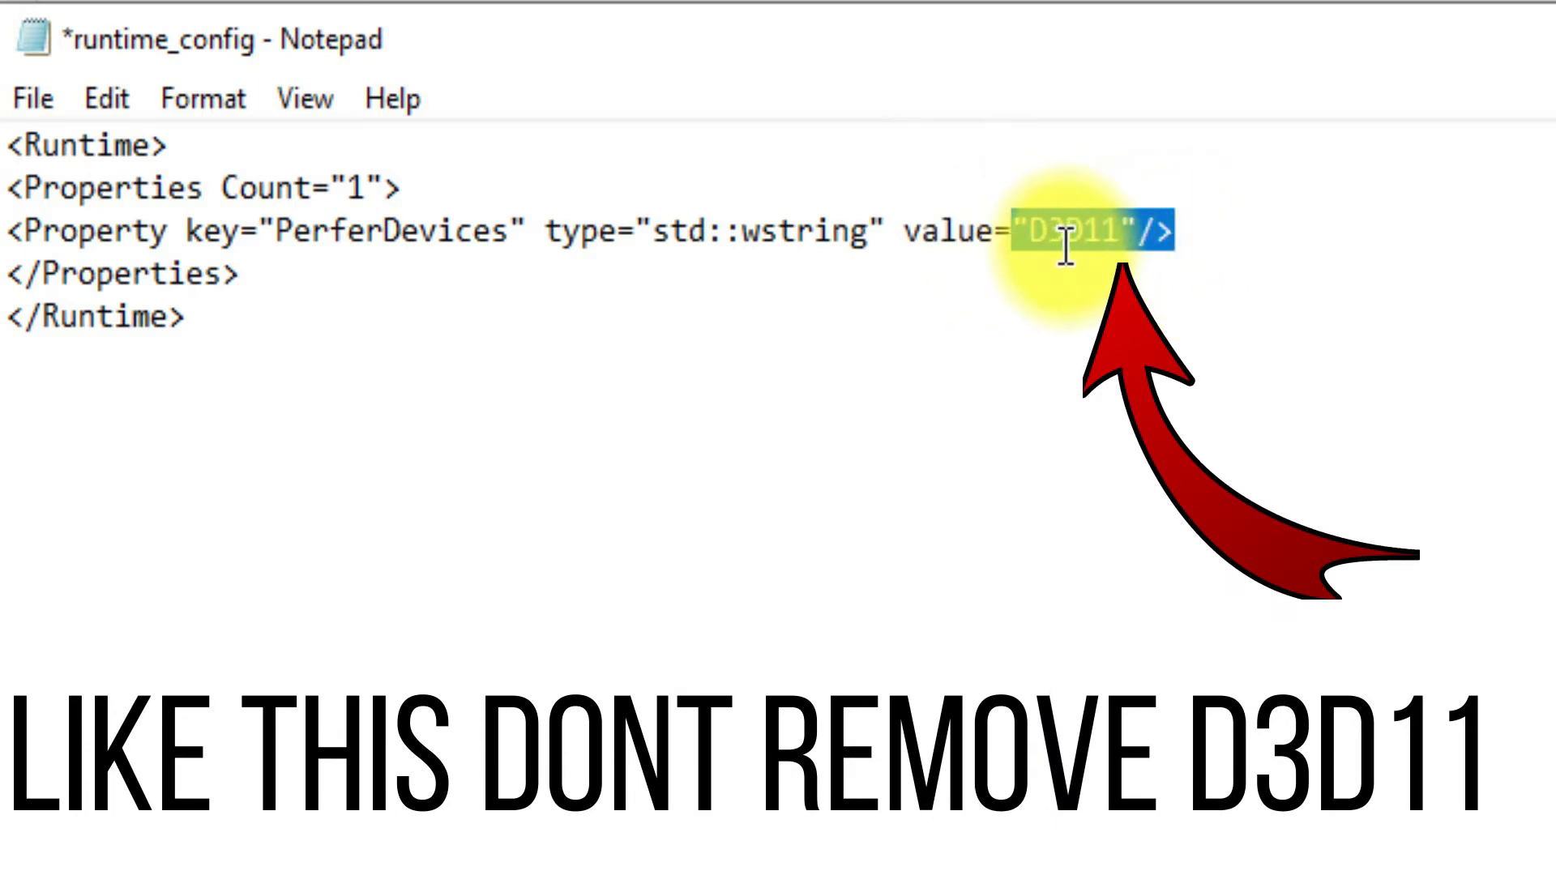
Step: Save the edited runtime_config and close Notepad
left_click(33, 99)
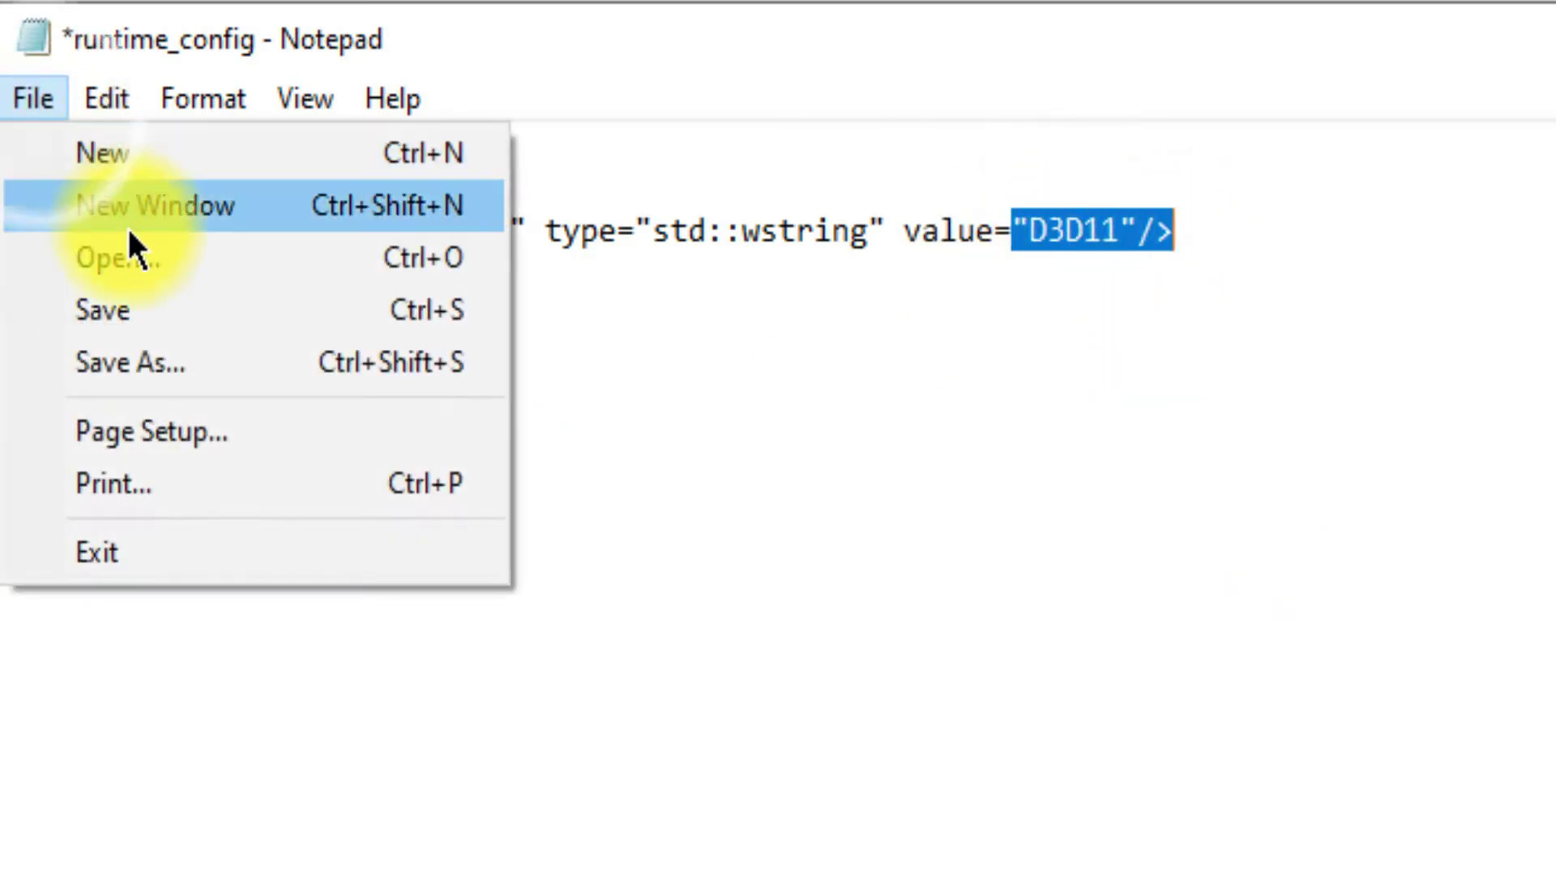
left_click(127, 326)
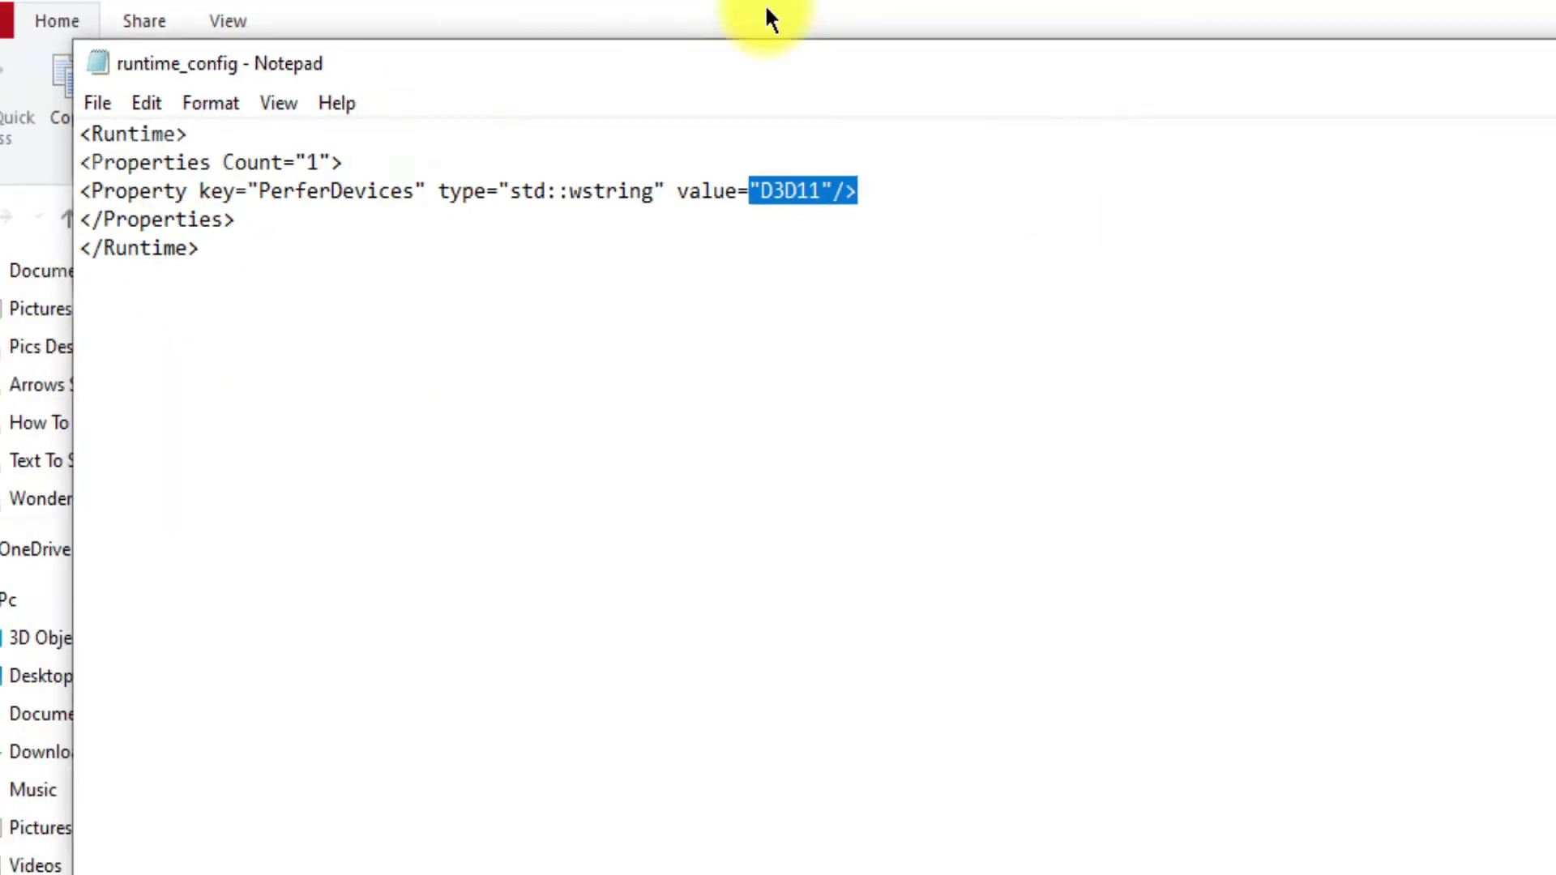
left_click(1378, 82)
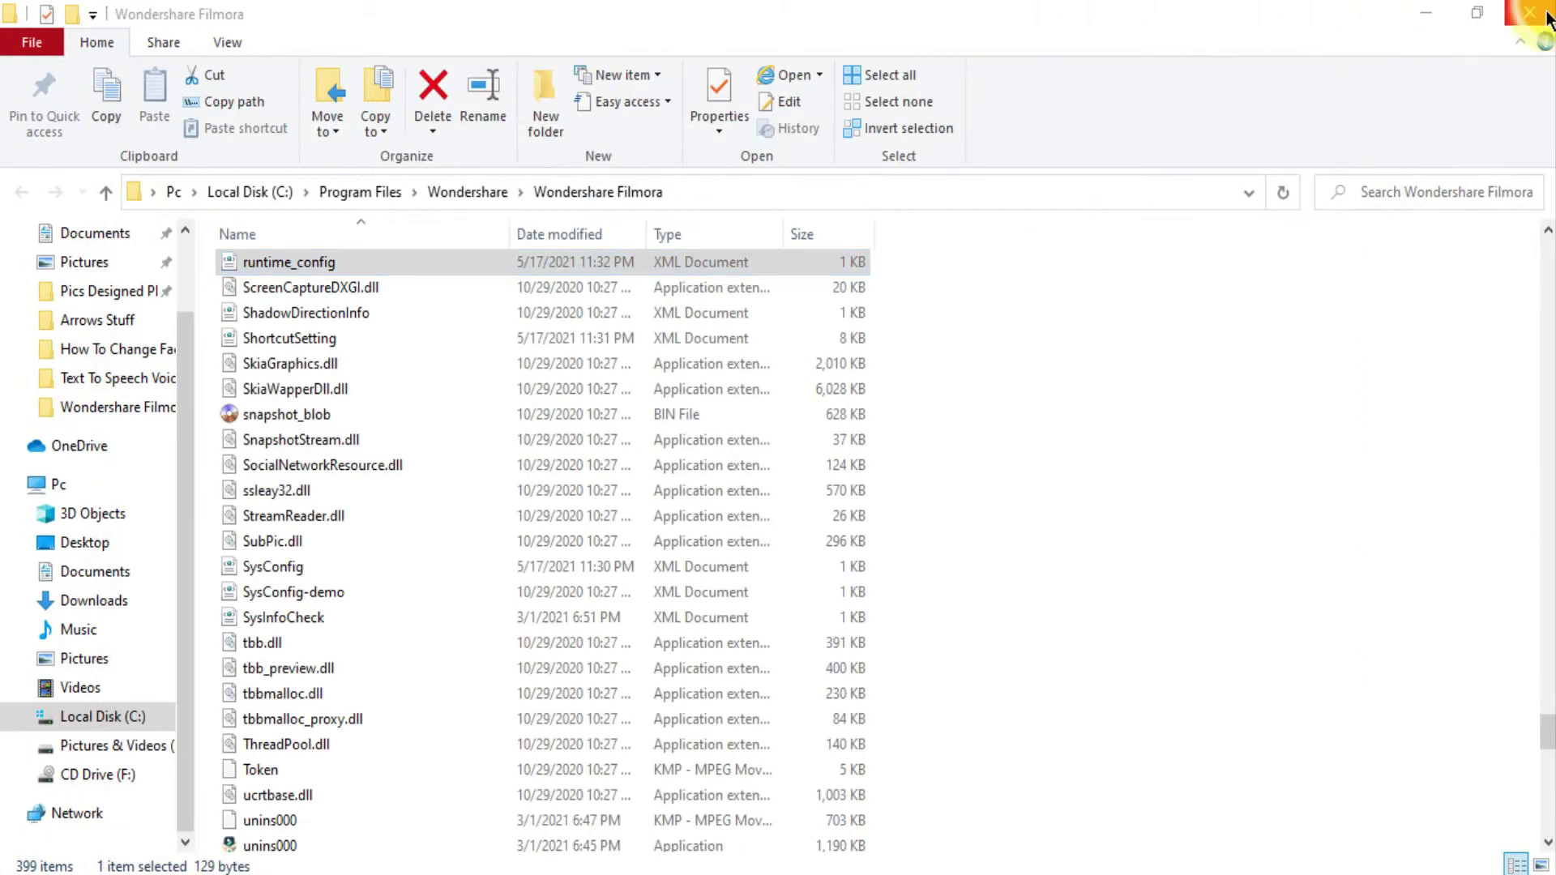
Step: Close the install folder, launch Filmora X and start a New Project to verify it opens
left_click(1546, 15)
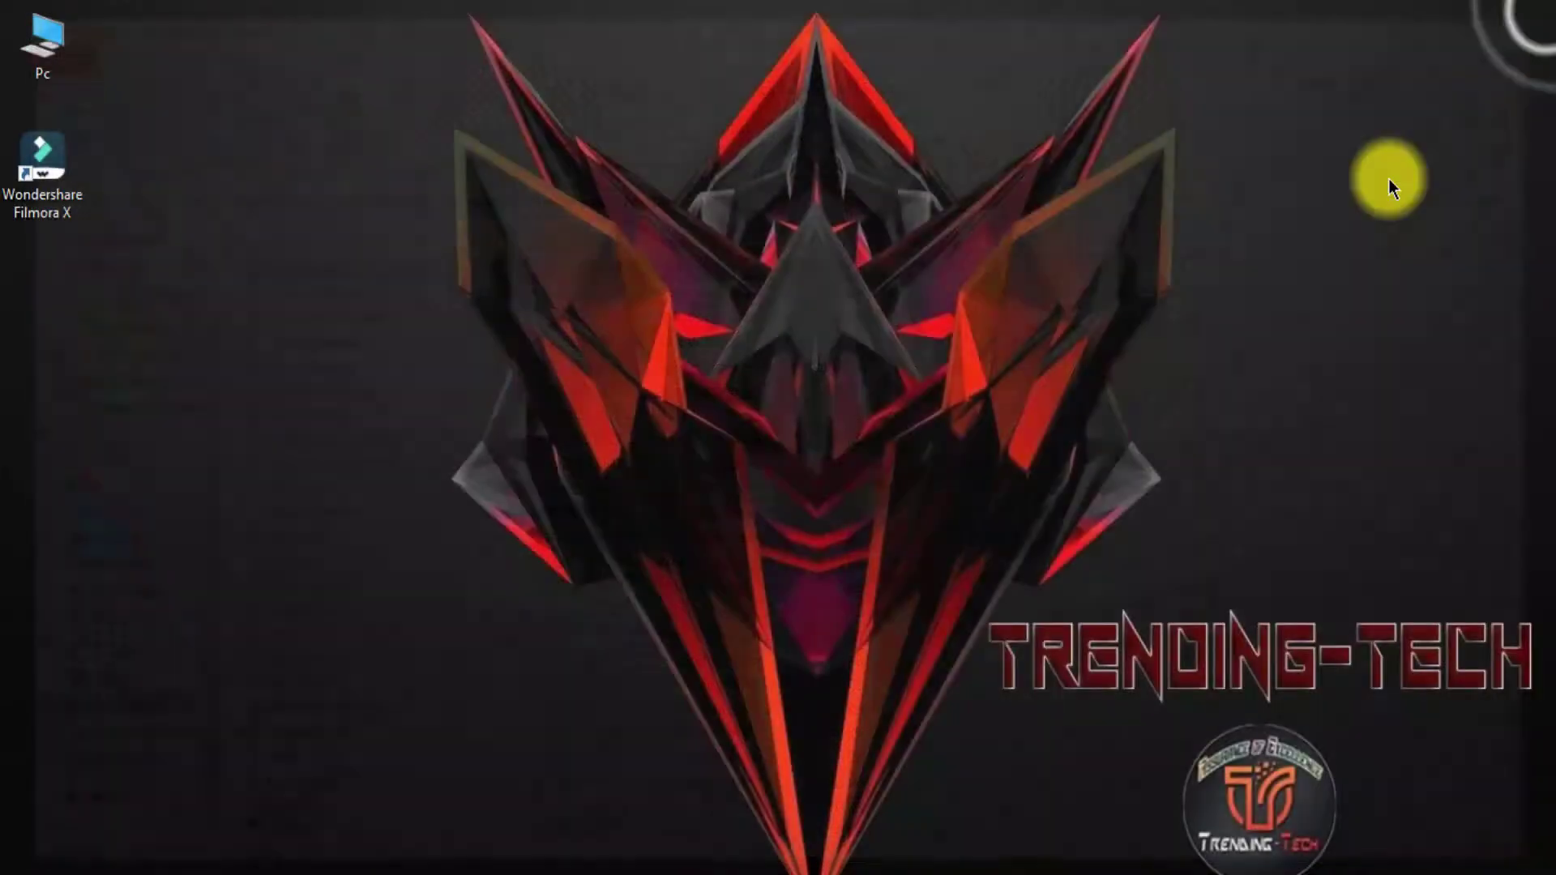
double_click(43, 170)
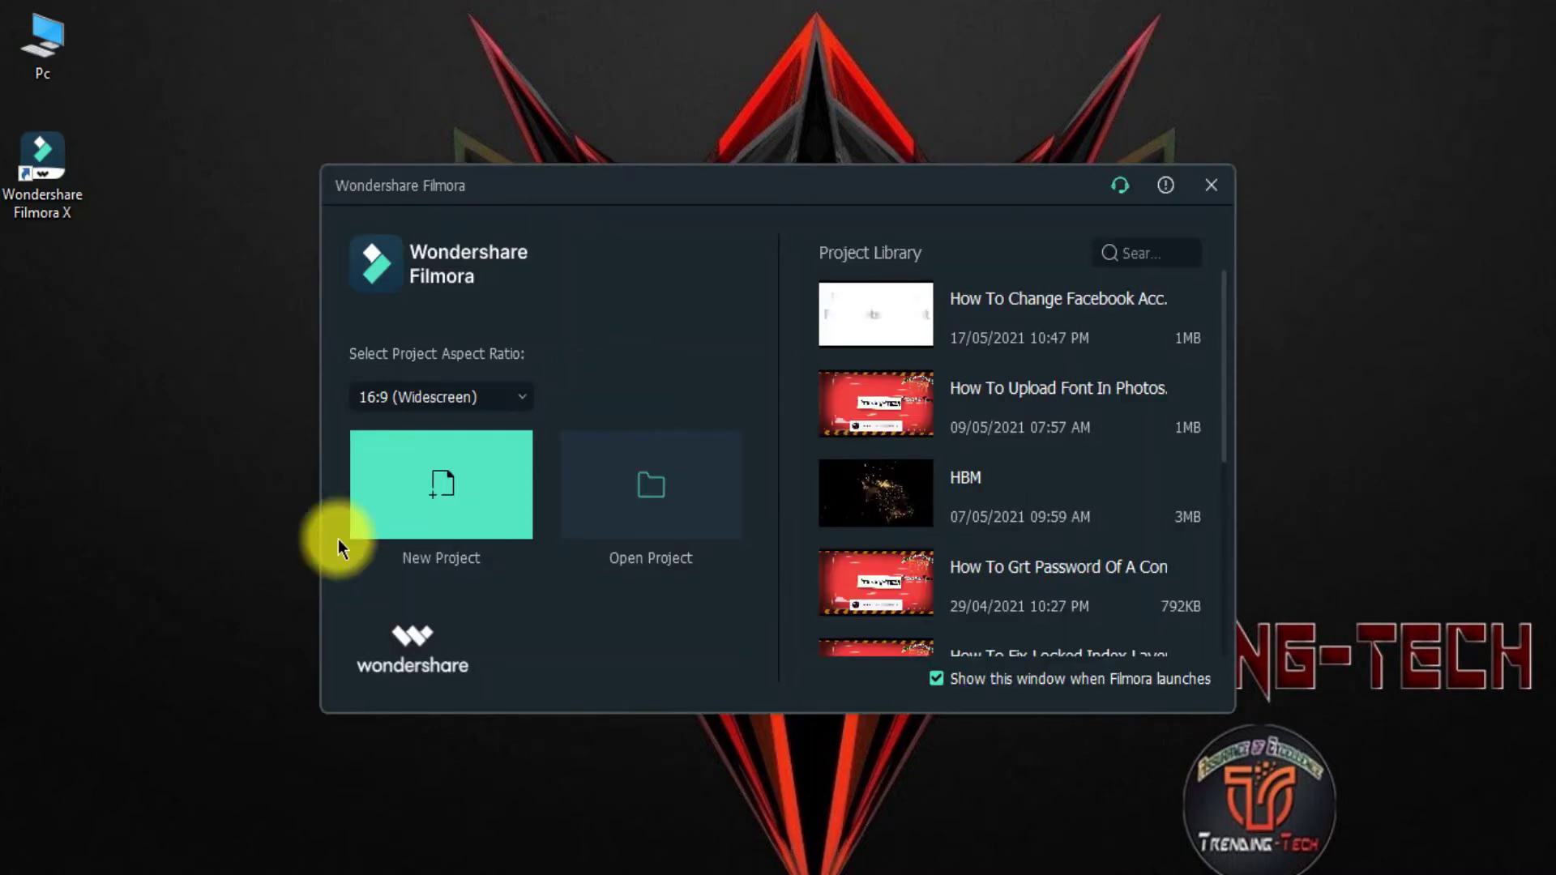
left_click(360, 512)
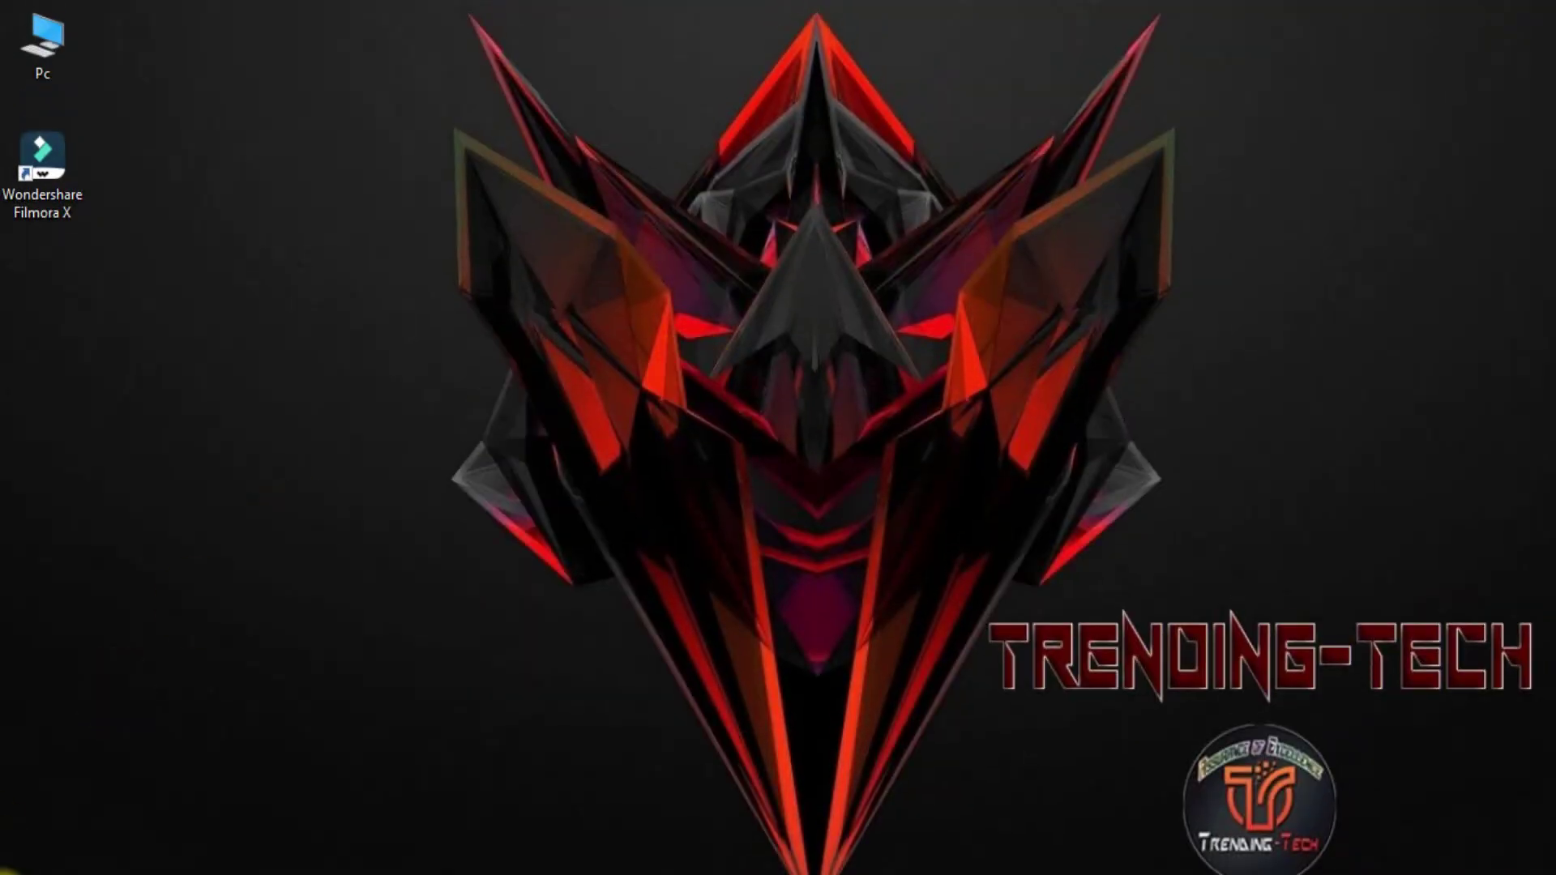
Step: Search the Start menu for regedit and run Registry Editor as administrator
left_click(19, 861)
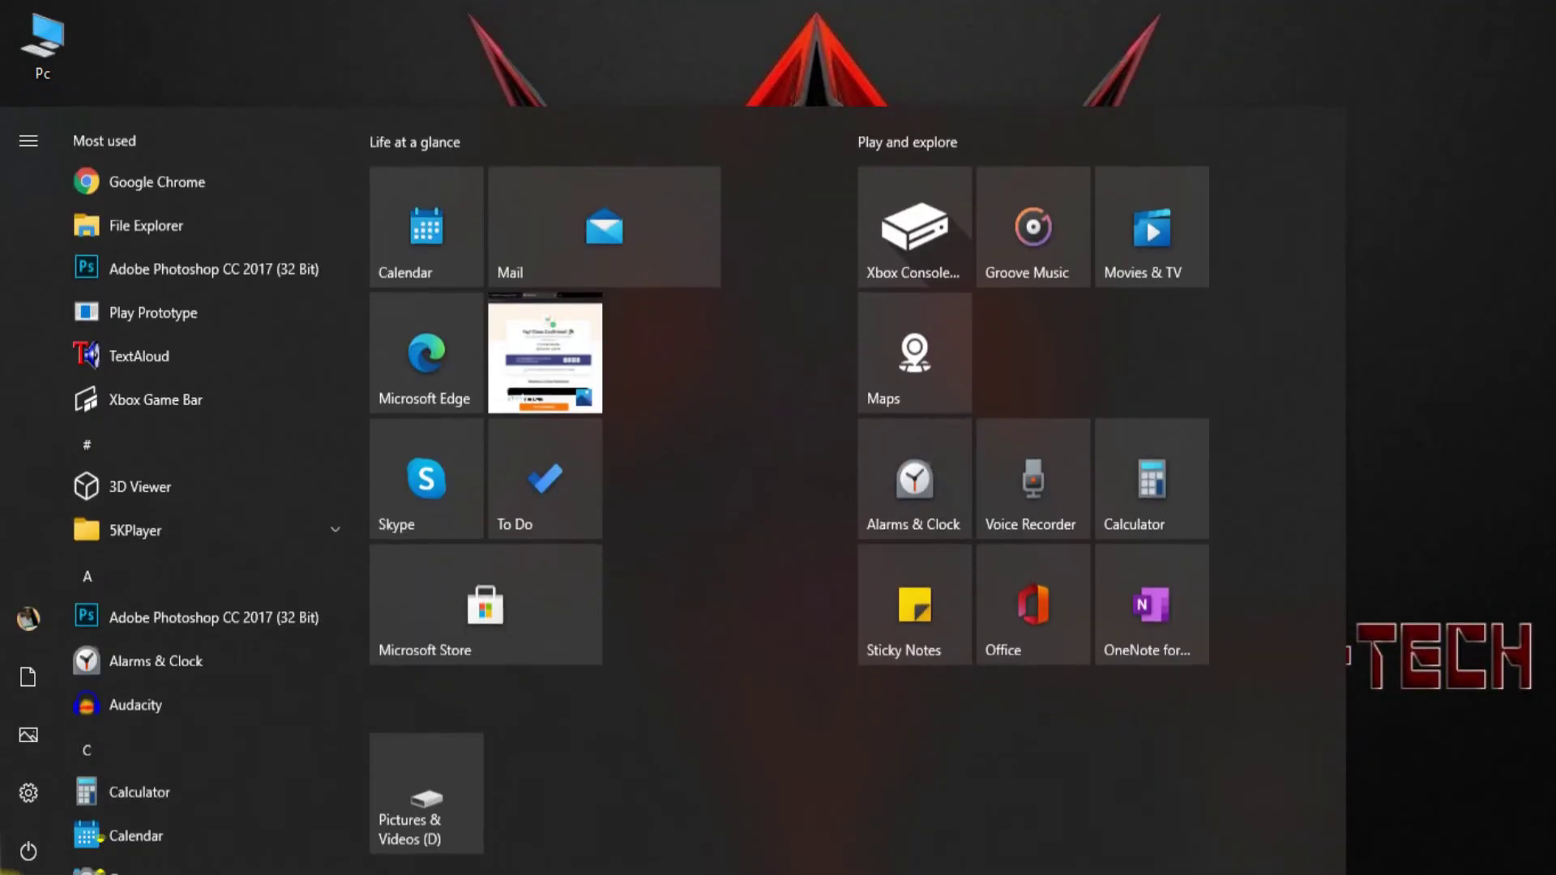
type("re")
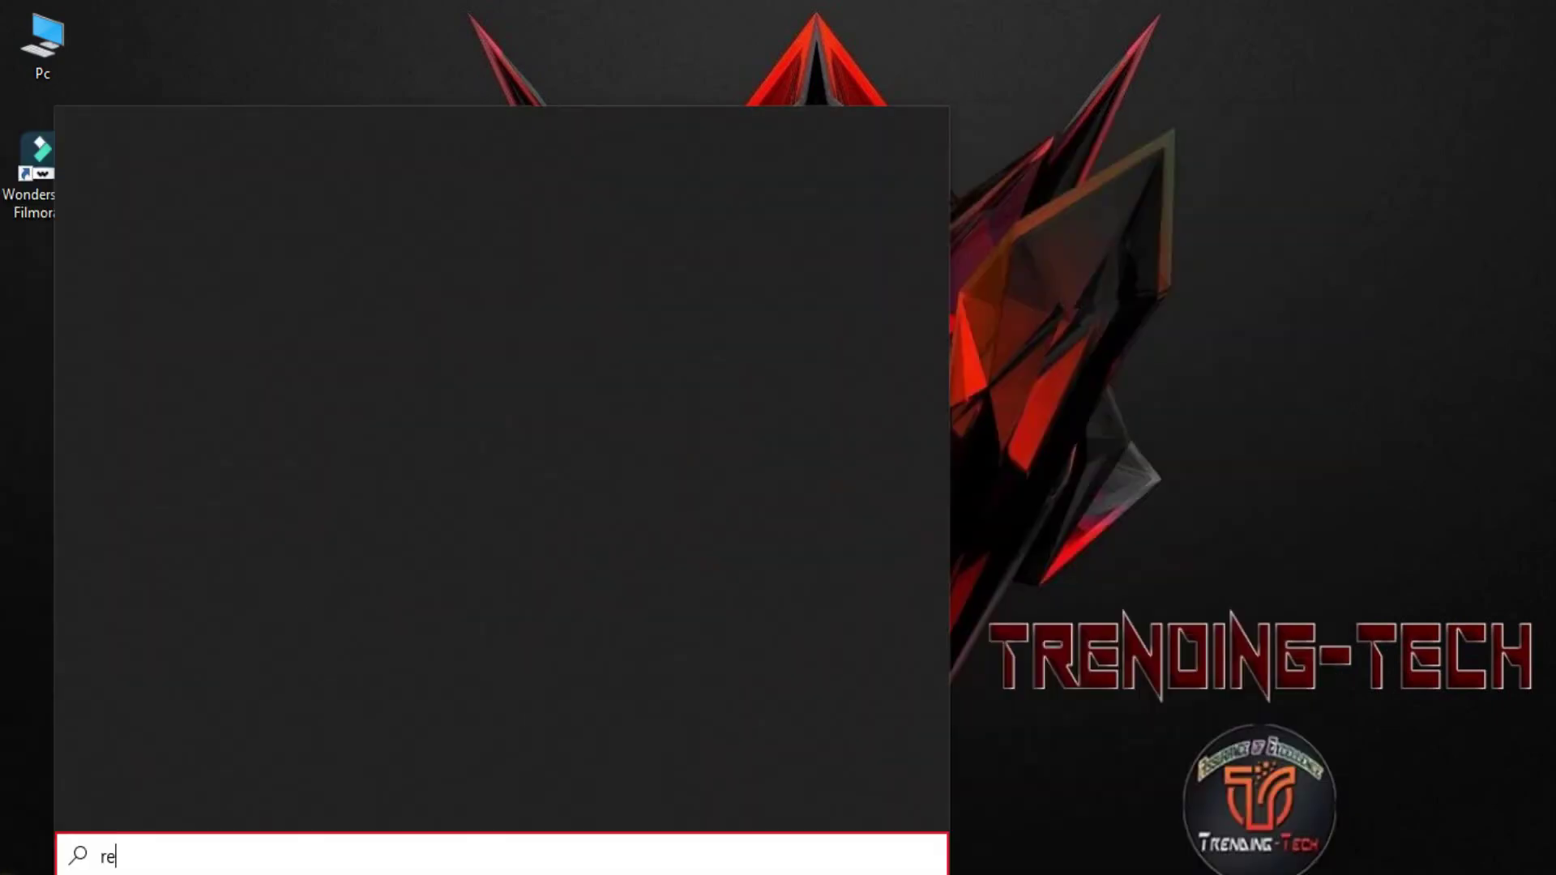
type("gedit")
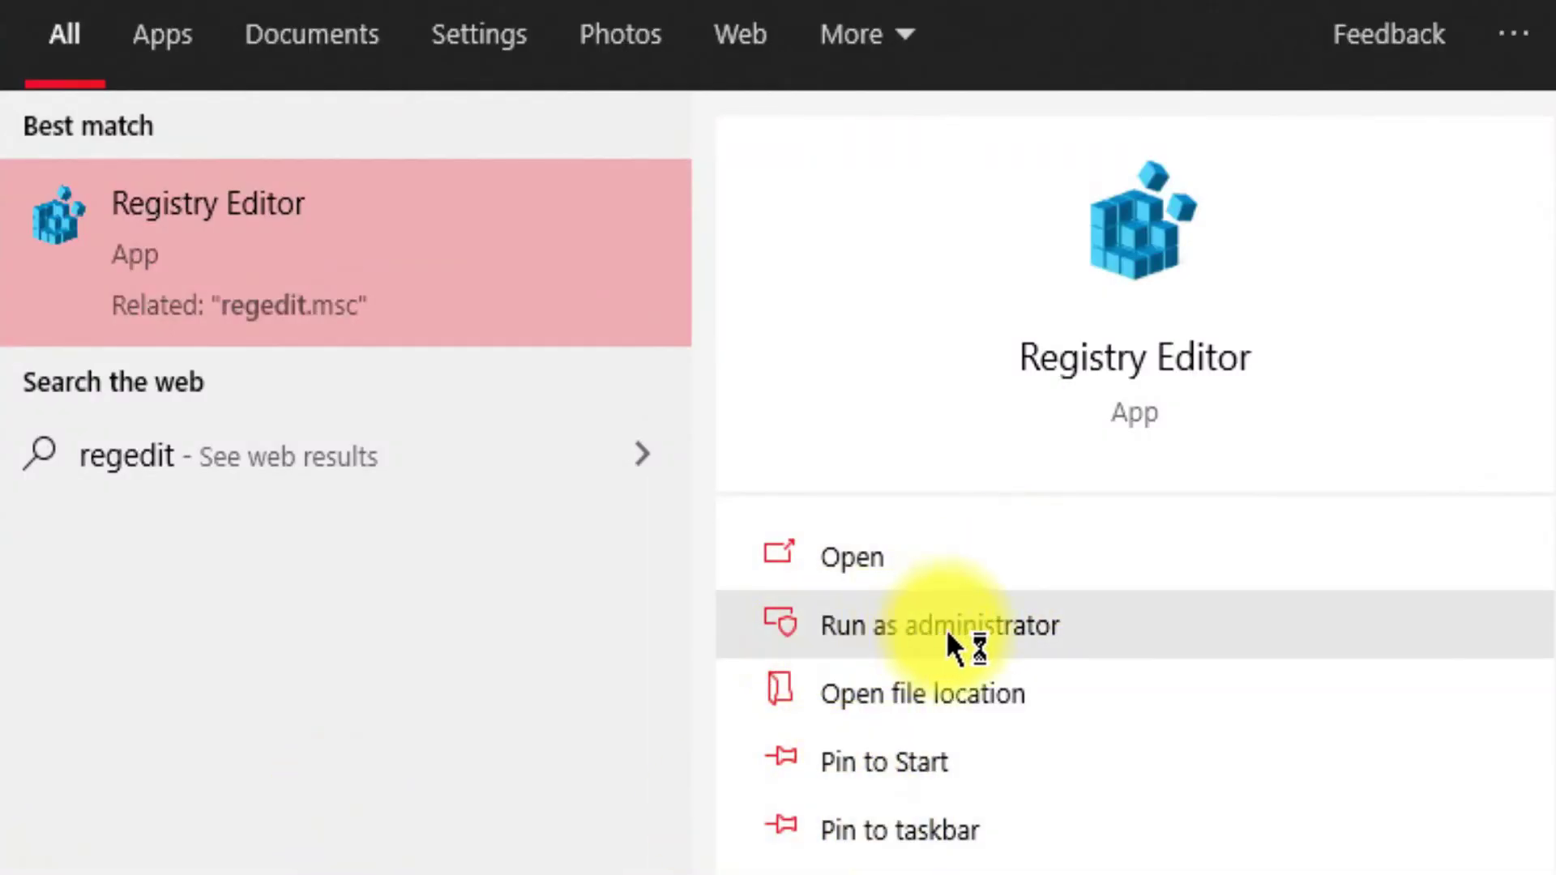
left_click(901, 631)
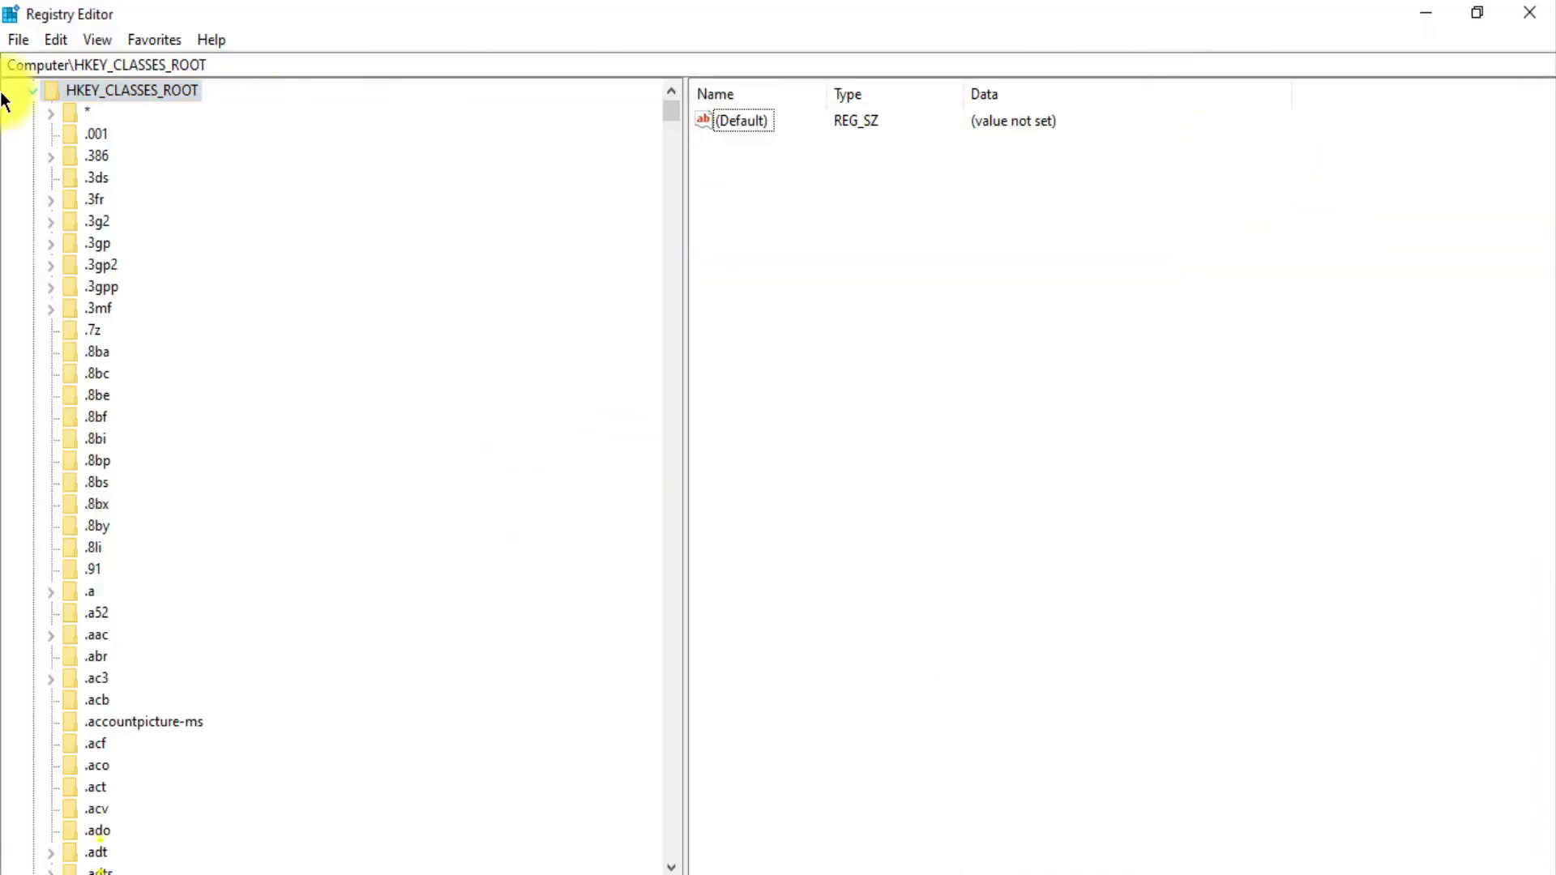
Step: Expand HKEY_CURRENT_USER > SOFTWARE and delete the BugSplat key, confirming with Yes
left_click(32, 91)
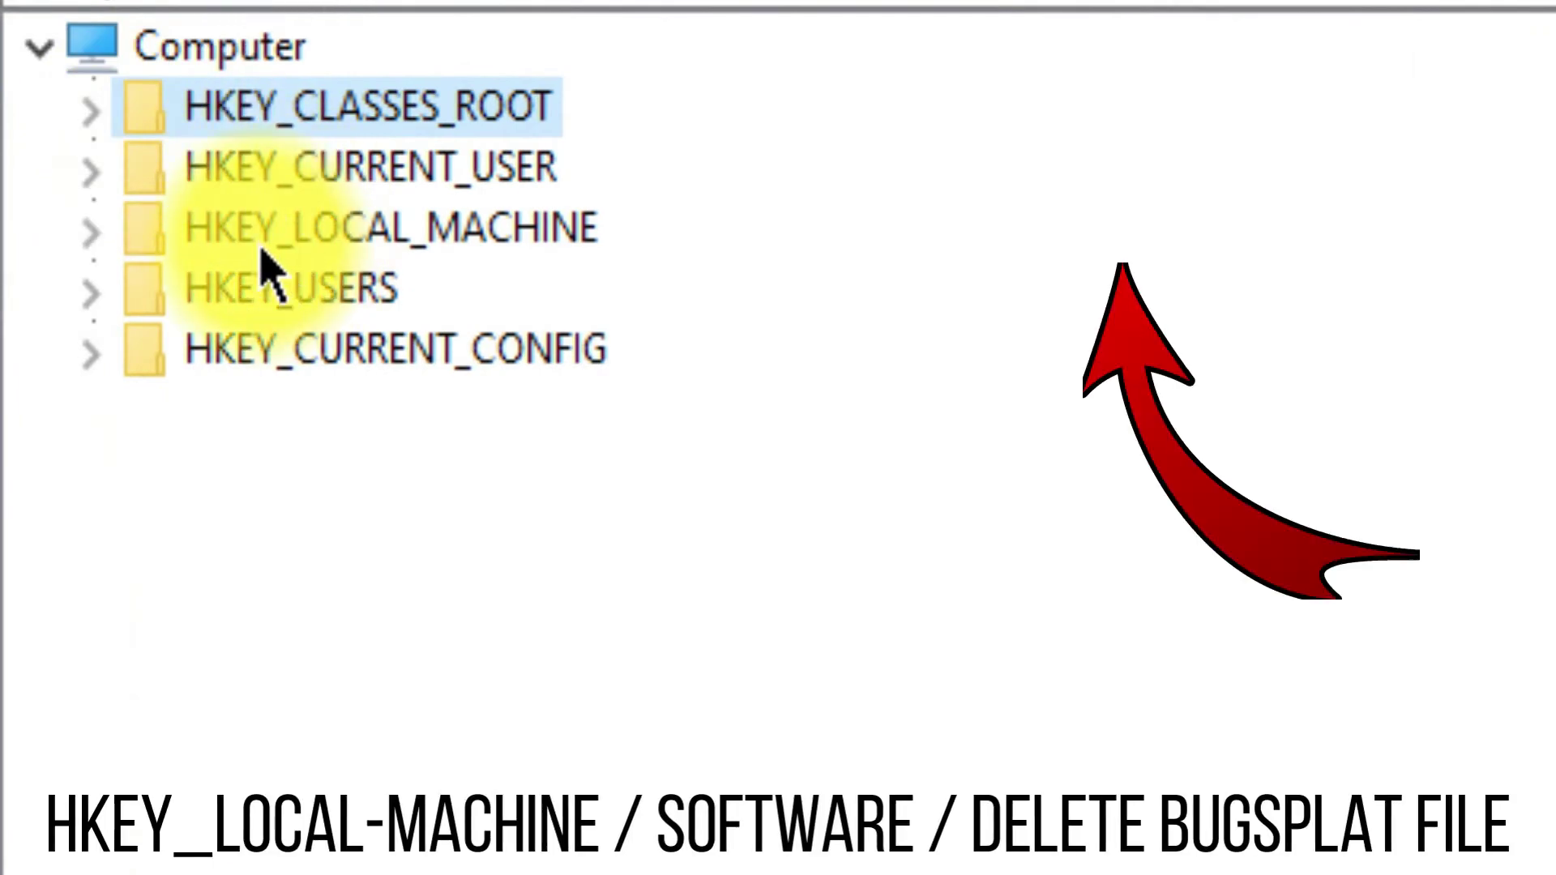
left_click(91, 168)
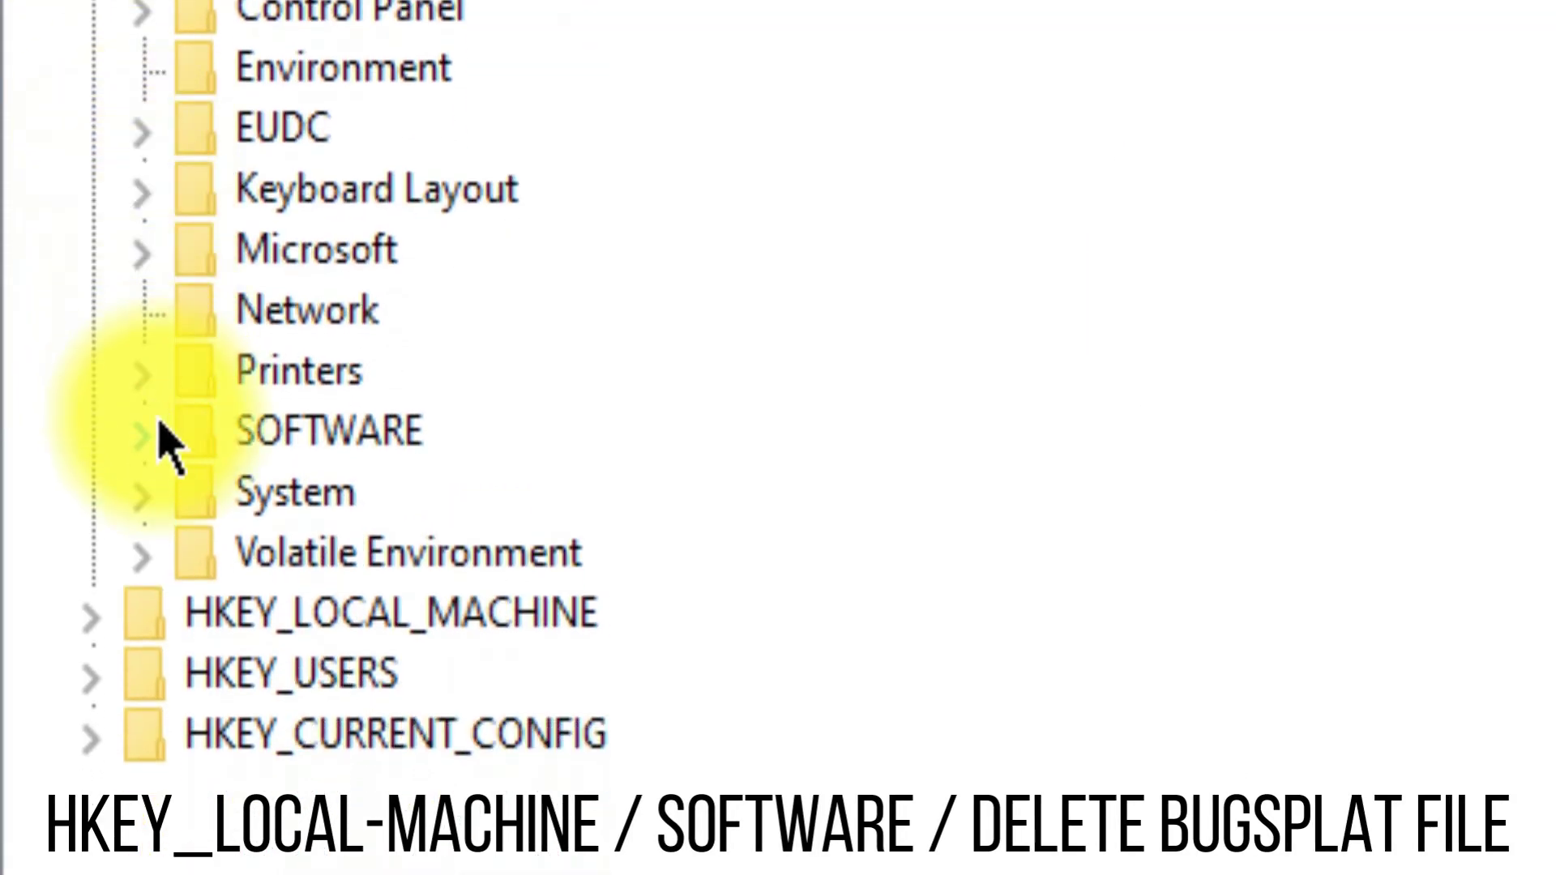
left_click(143, 434)
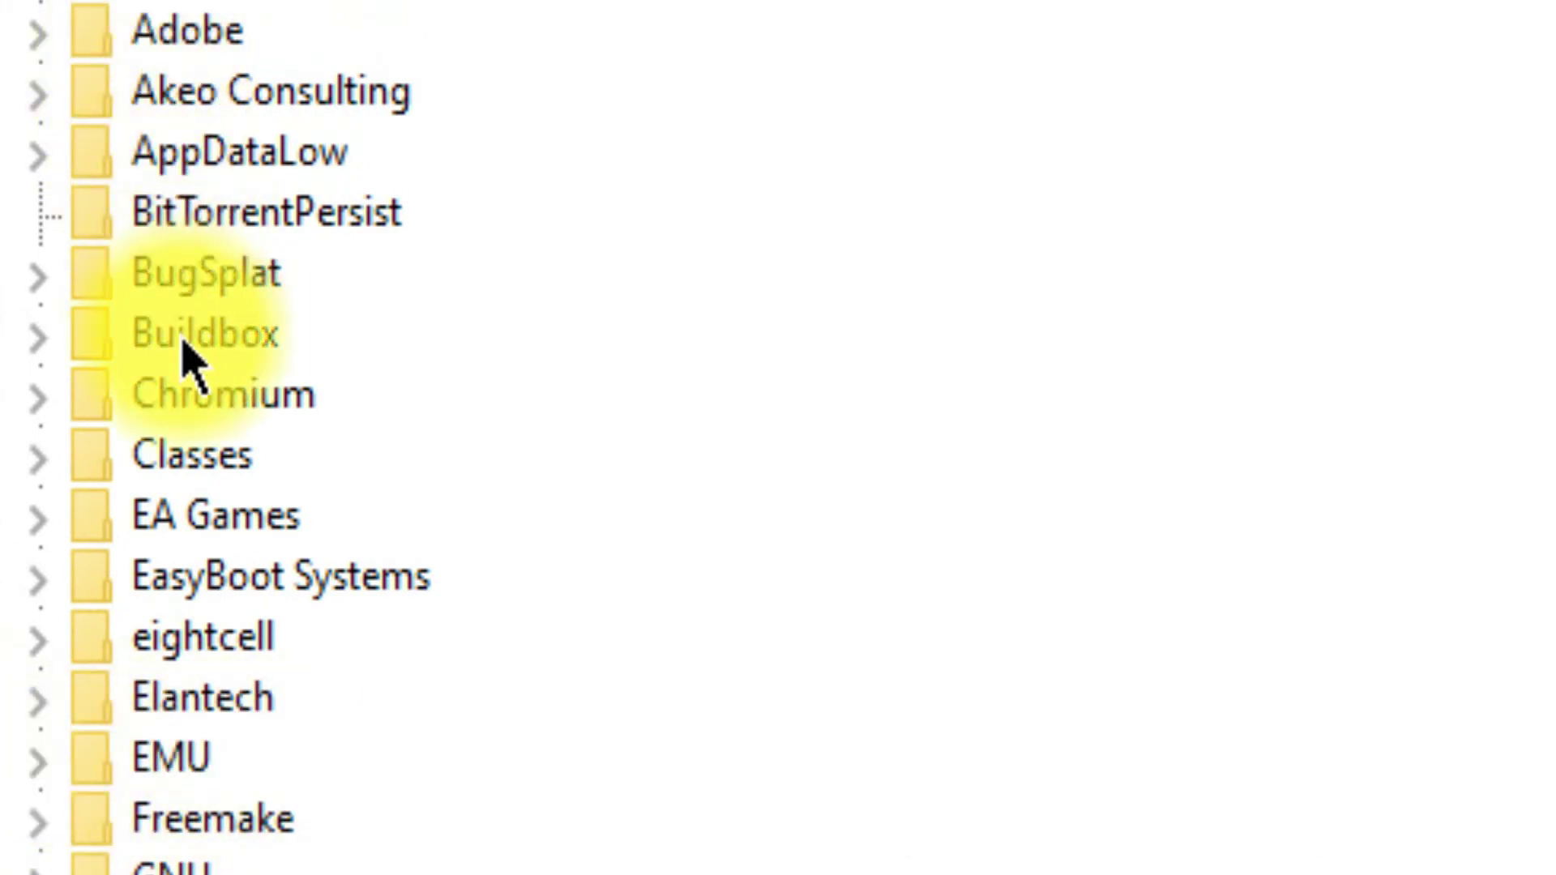
left_click(146, 280)
right_click(141, 277)
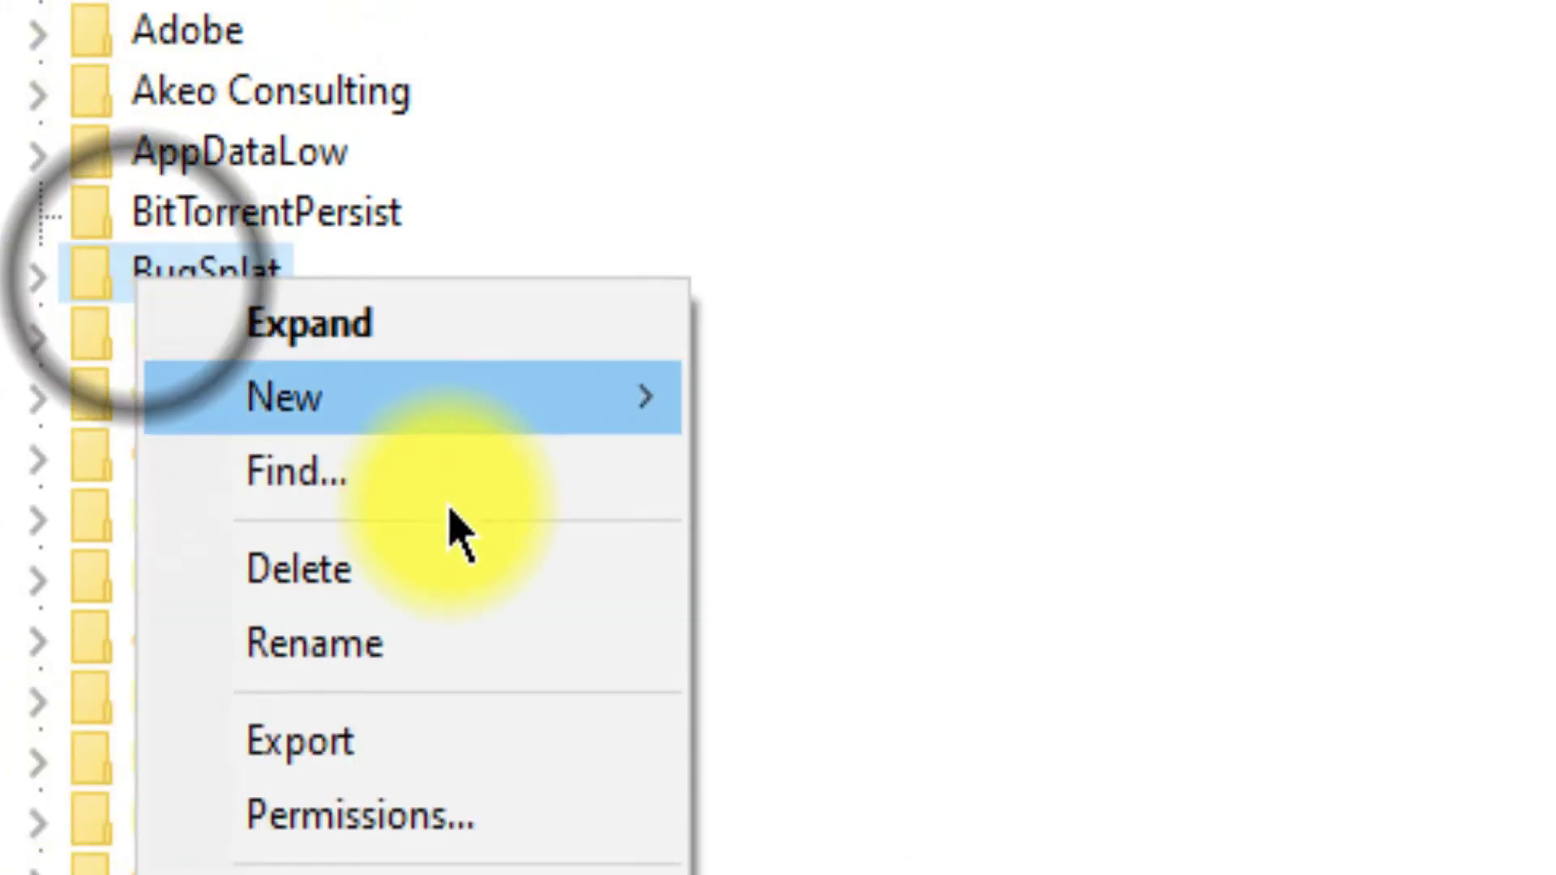
left_click(408, 570)
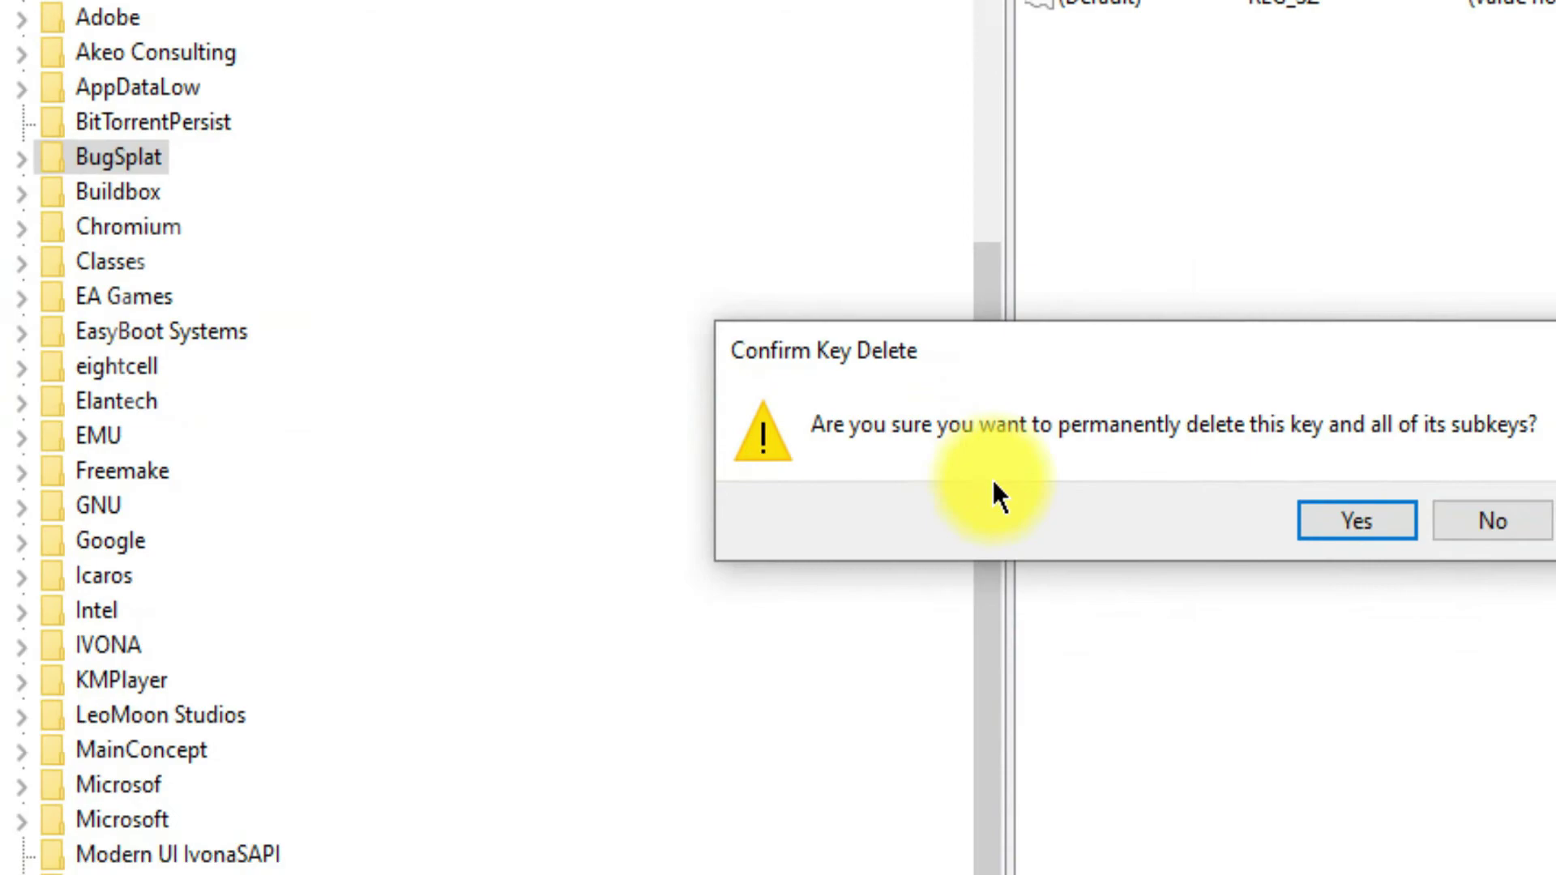
left_click(1255, 500)
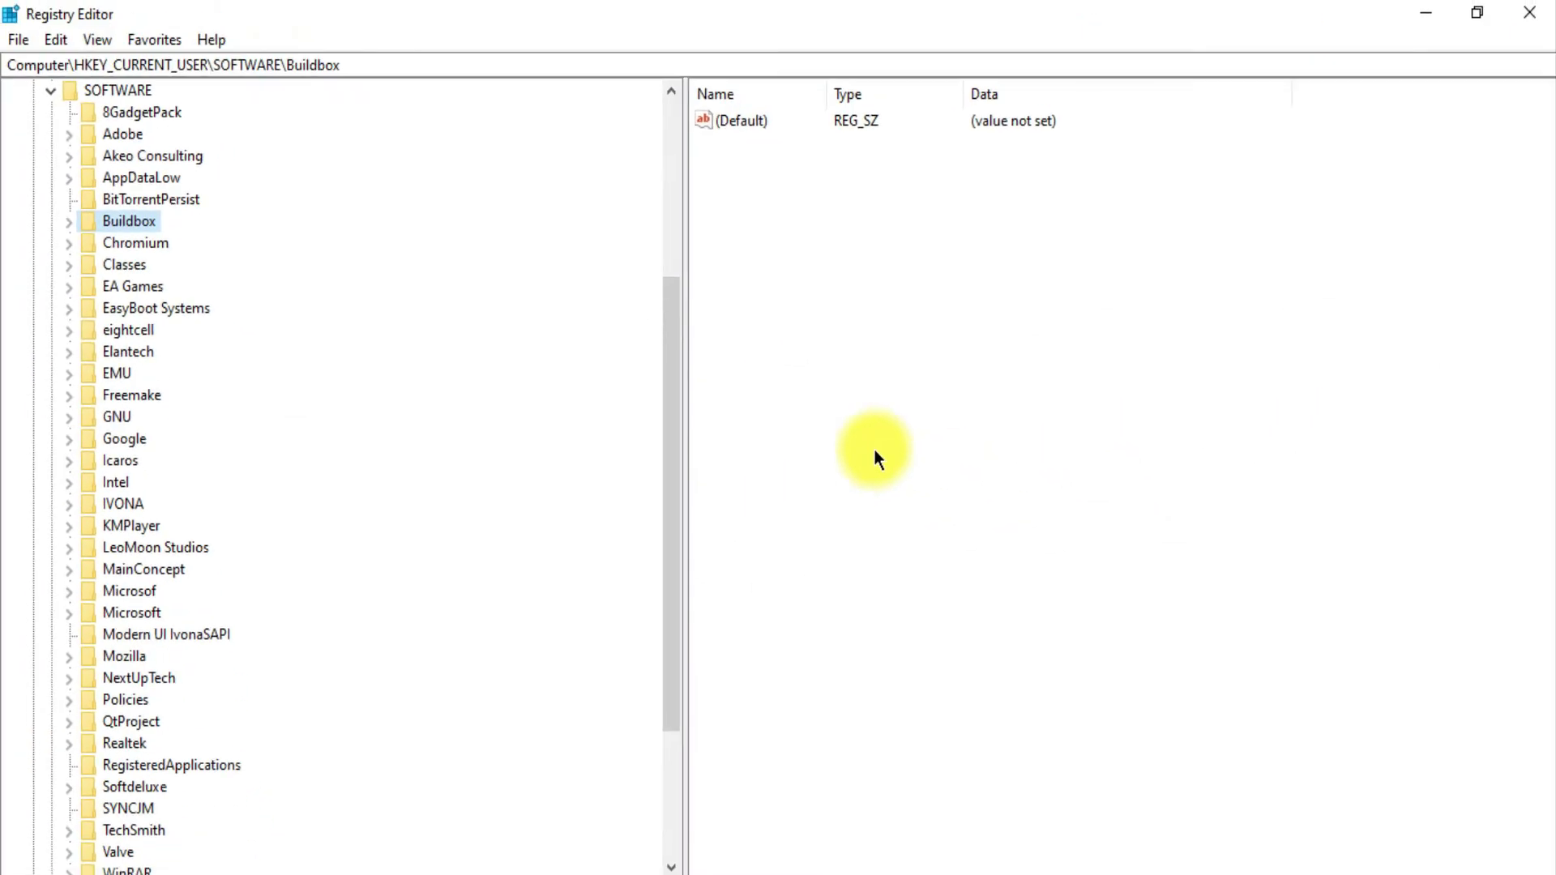
Step: Close the Registry Editor window
left_click(1541, 16)
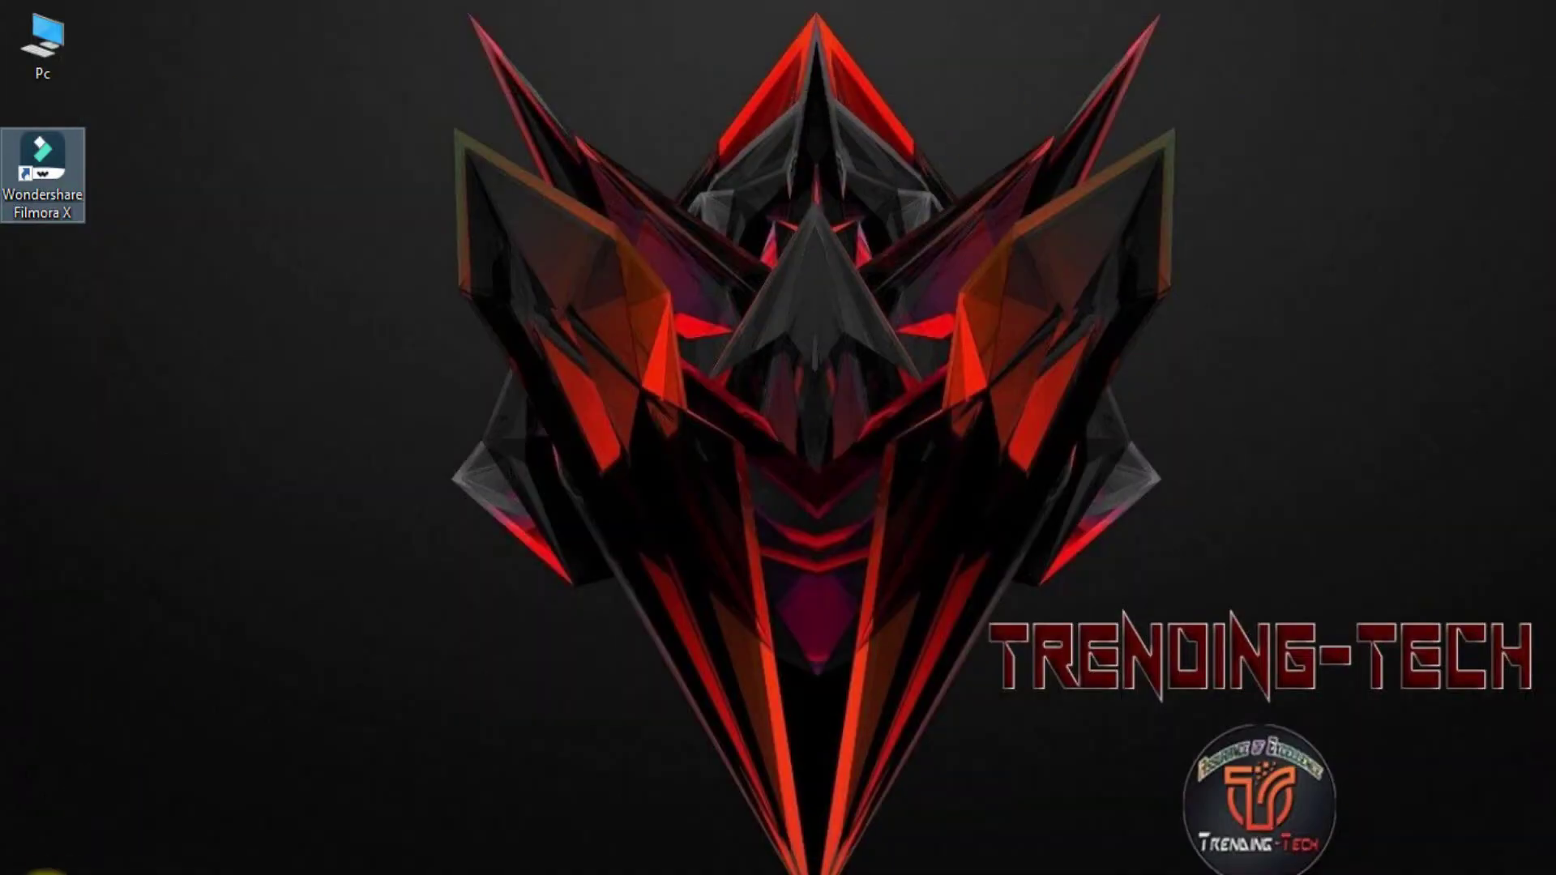